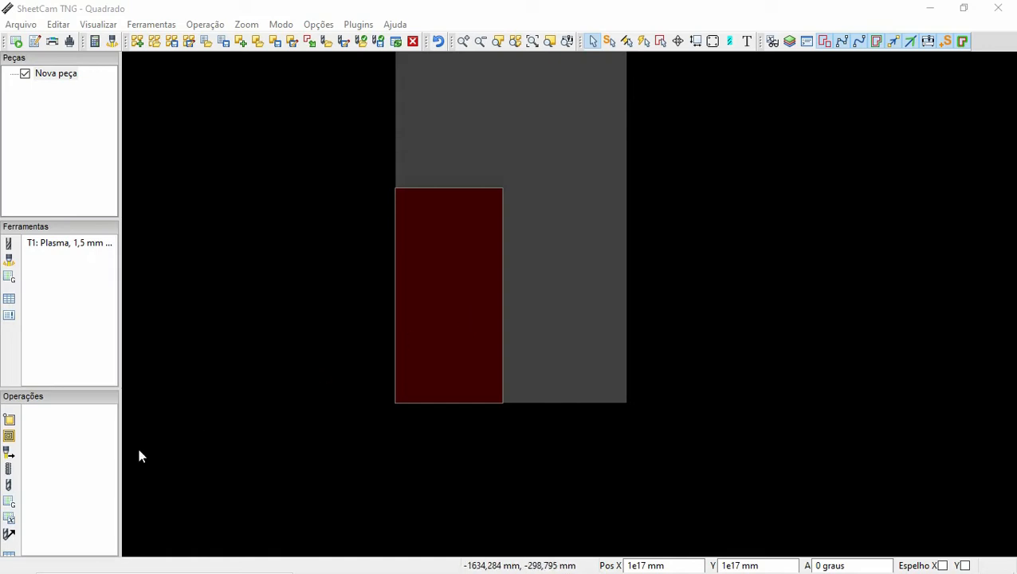
left_click(10, 452)
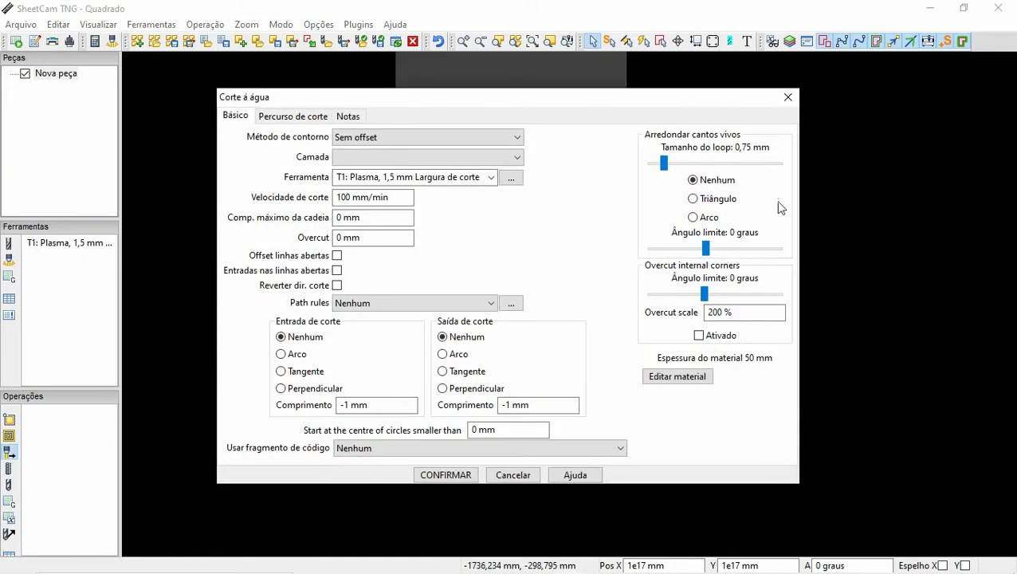
left_click_drag(550, 105, 638, 107)
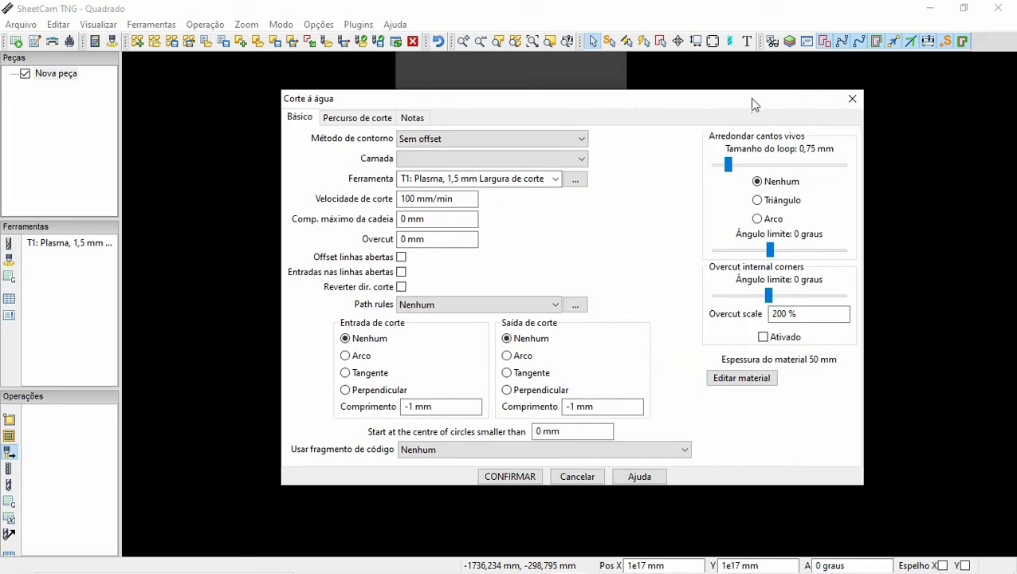
left_click(852, 99)
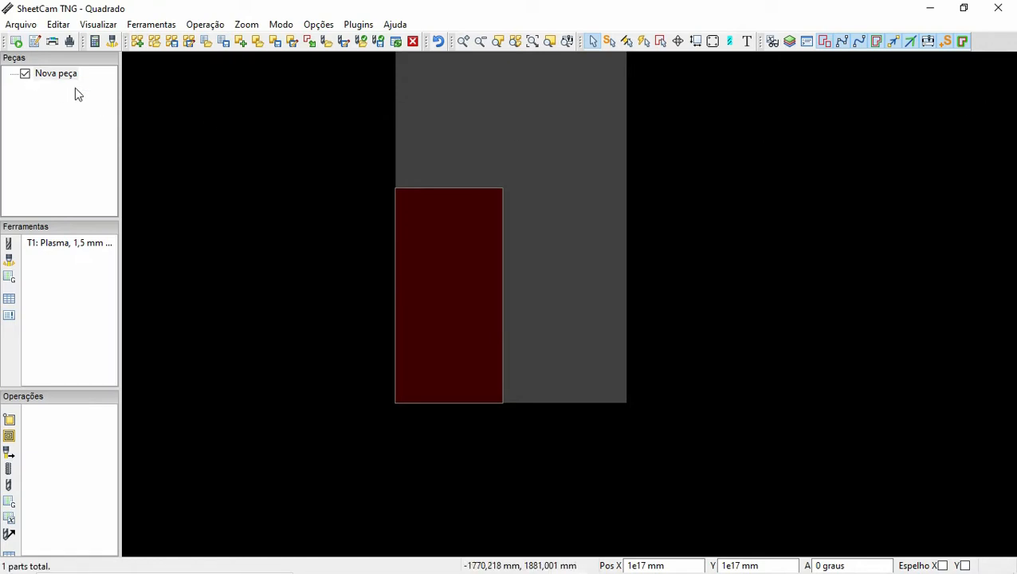
Step: Import the Quadrado DXF drawing into the existing empty part and confirm the drawing options
left_click(310, 41)
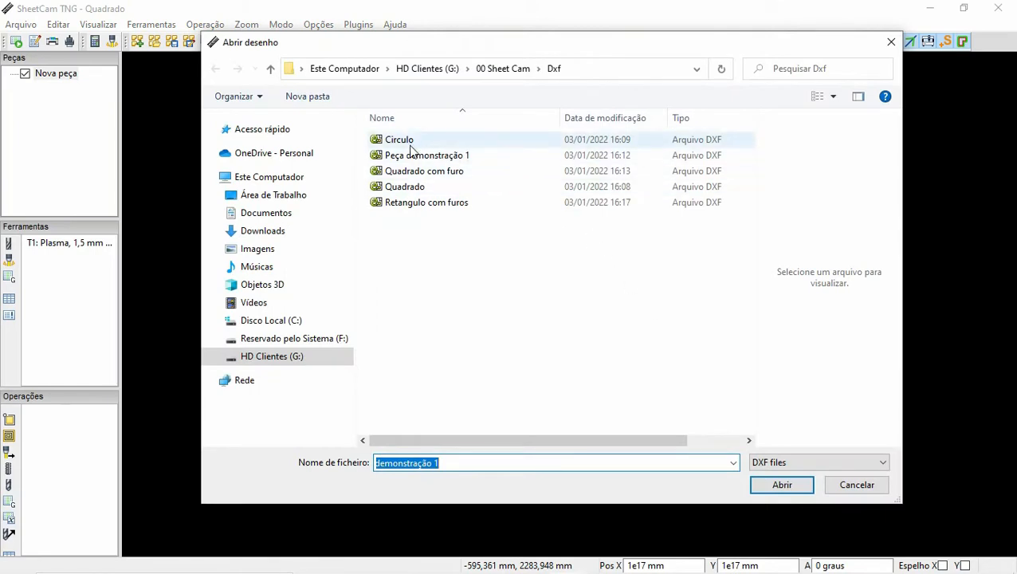
left_click(413, 188)
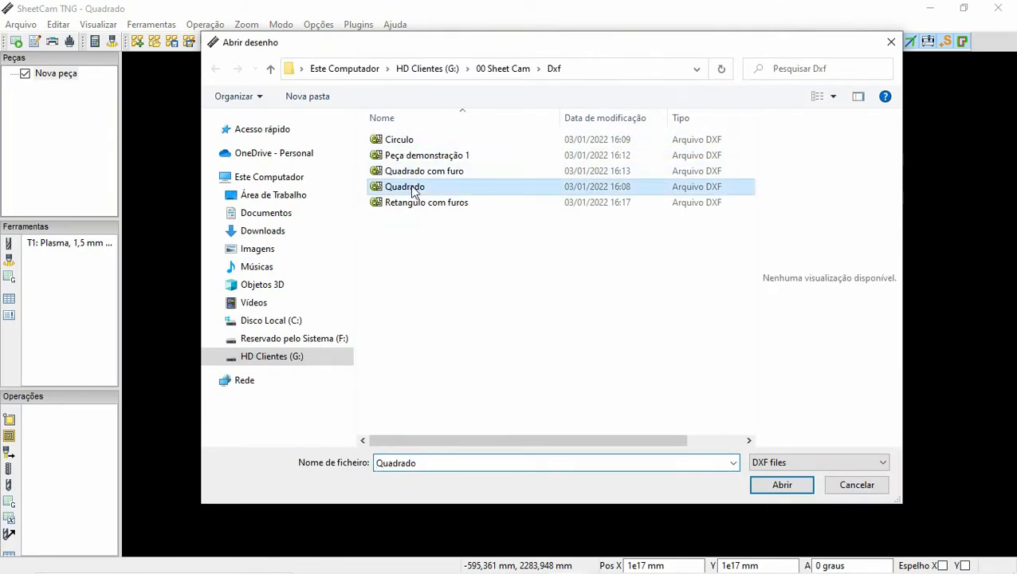
left_click(783, 484)
left_click(508, 397)
scroll(825, 270, "down", 8)
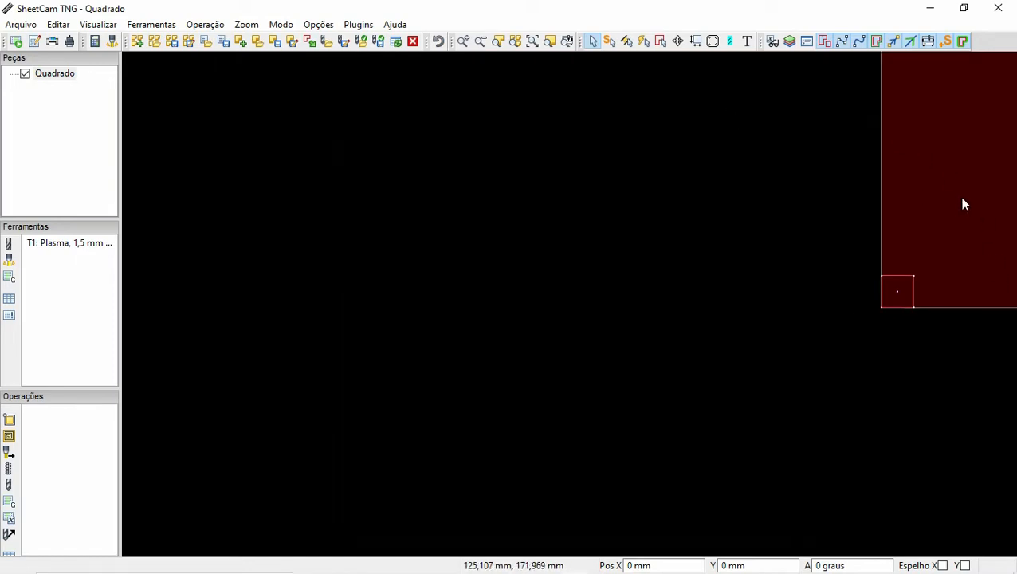
middle_click_drag(961, 193, 384, 232)
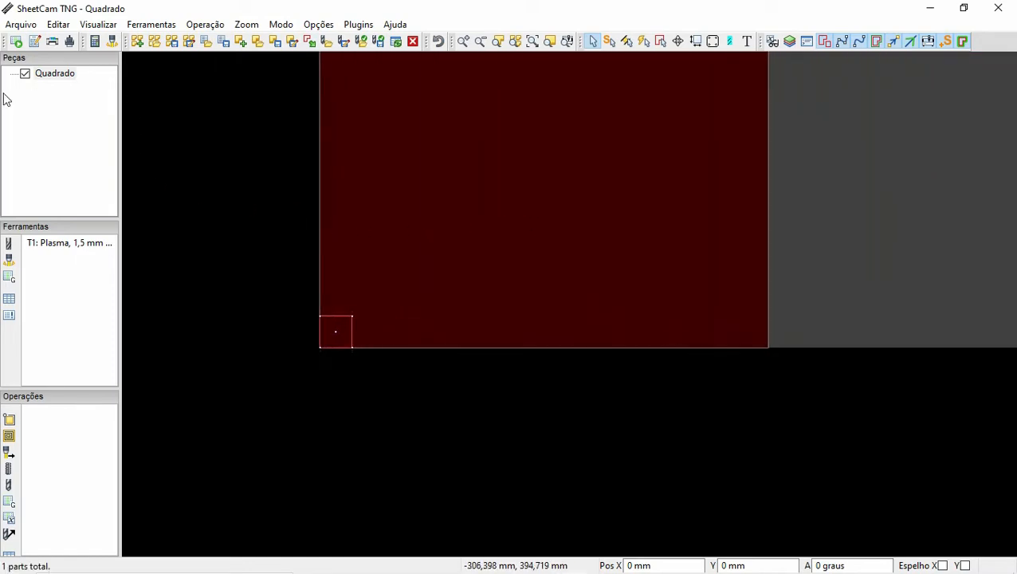
Step: Add a new part and import the Circulo DXF drawing into it at metric scale, using the drawing name as part name
right_click(100, 96)
left_click(148, 108)
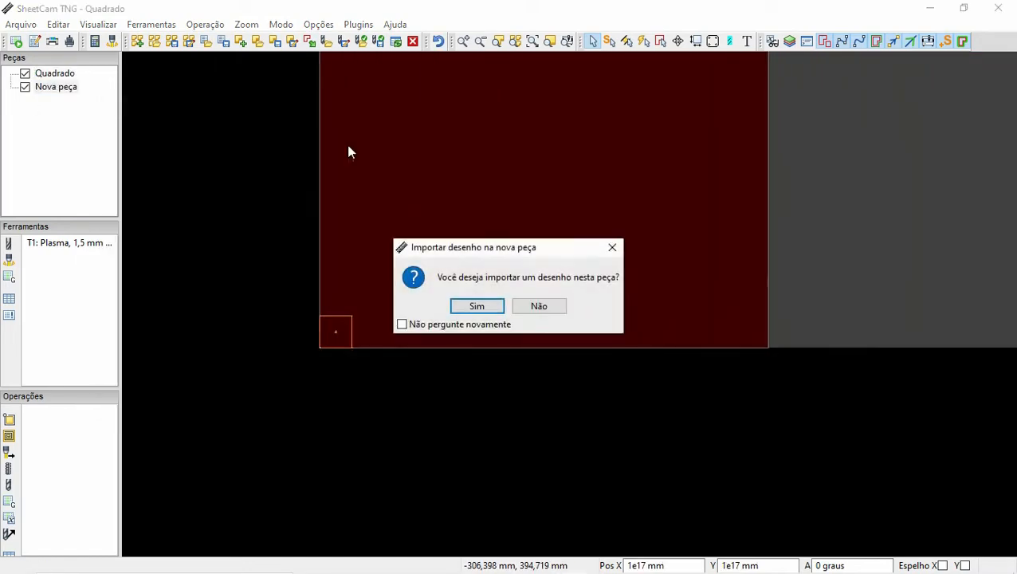
left_click(548, 309)
right_click(57, 100)
left_click(82, 97)
left_click(478, 309)
double_click(397, 142)
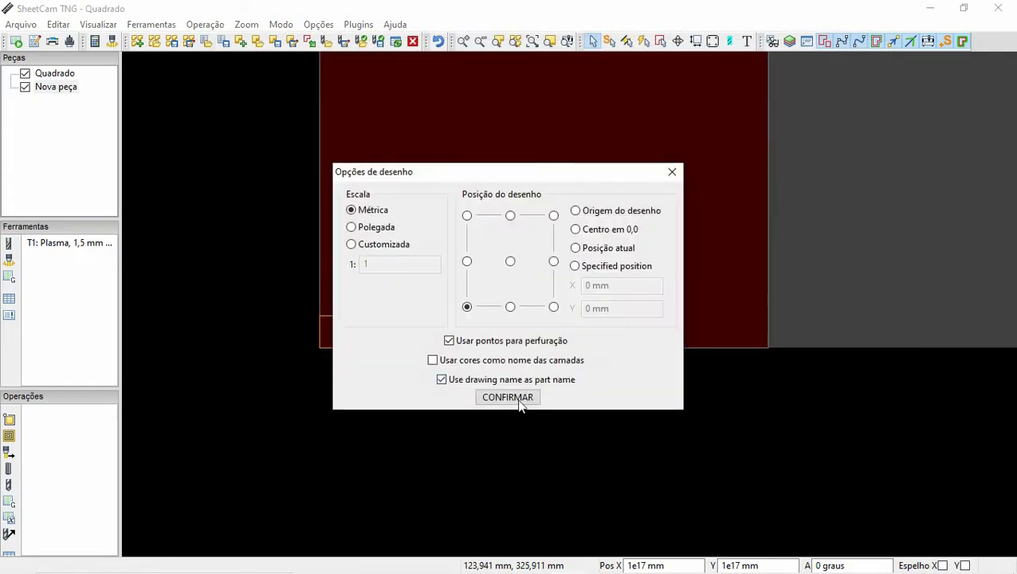
left_click(518, 398)
scroll(774, 343, "down", 2)
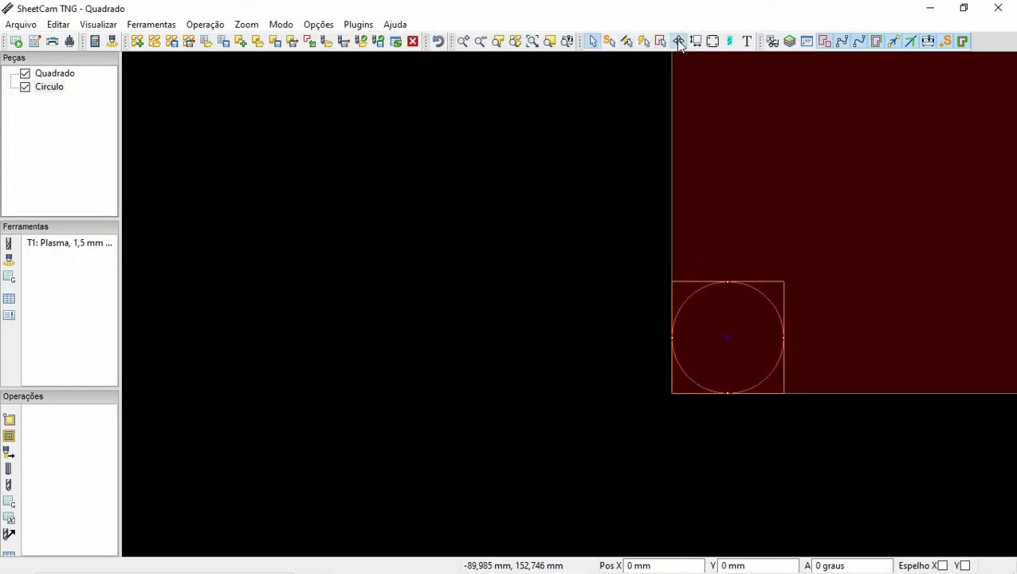
Step: Move the Circulo part along the sheet's lower edge to X 55 mm, beside the square
left_click(678, 41)
left_click(766, 334)
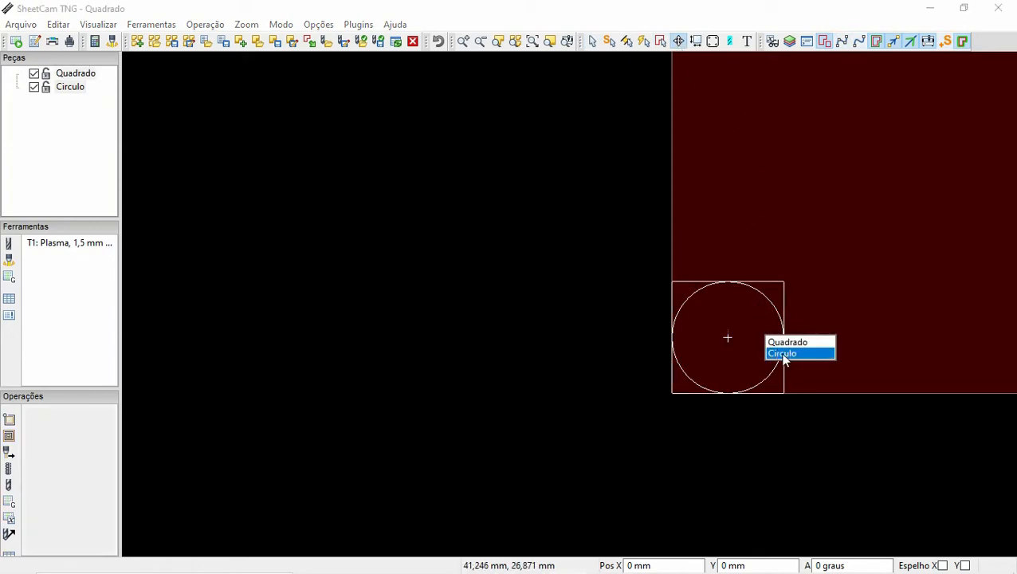
left_click(784, 355)
left_click(763, 354)
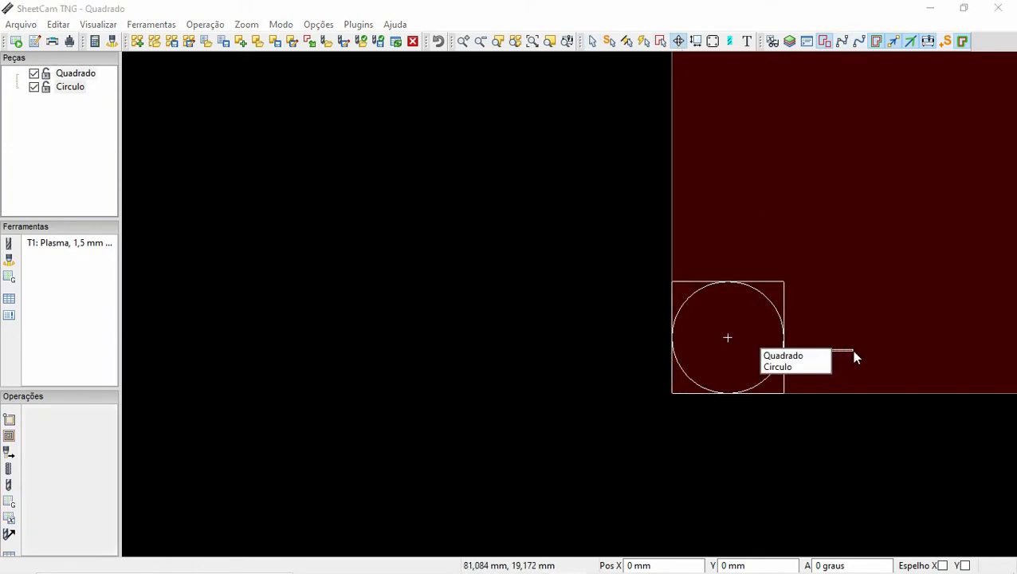
left_click(799, 366)
left_click(930, 364)
Step: Move the circle against the square's edge at X 50 mm and bring it back to X 55 mm
scroll(818, 339, "up", 3)
scroll(767, 343, "up", 3)
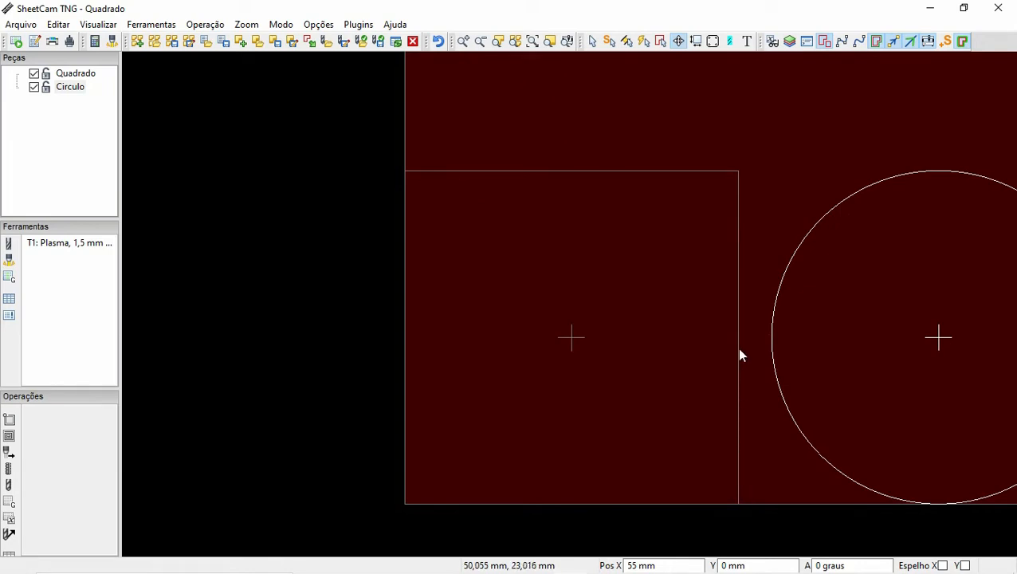
left_click_drag(819, 331, 796, 364)
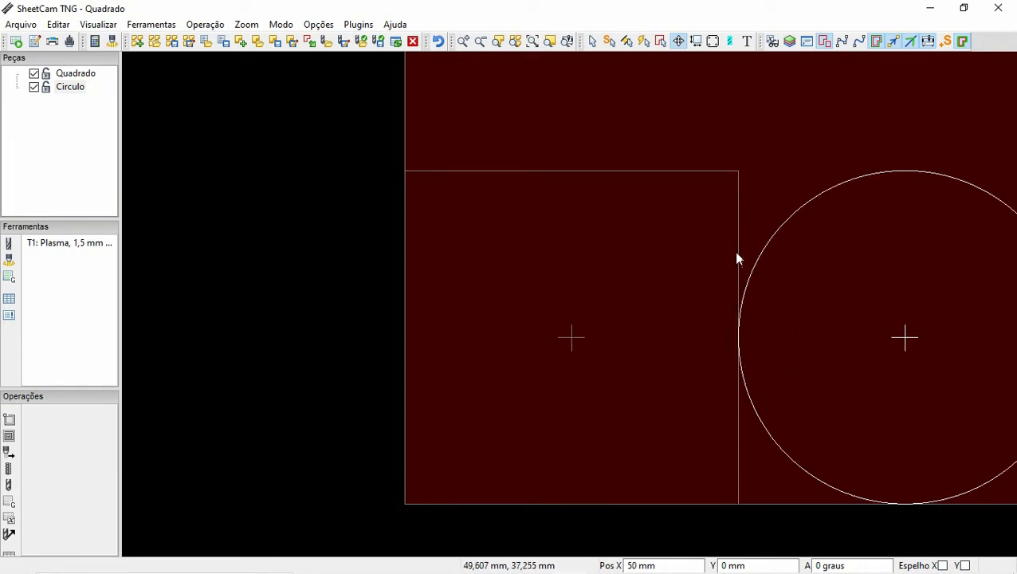
left_click_drag(770, 399, 819, 390)
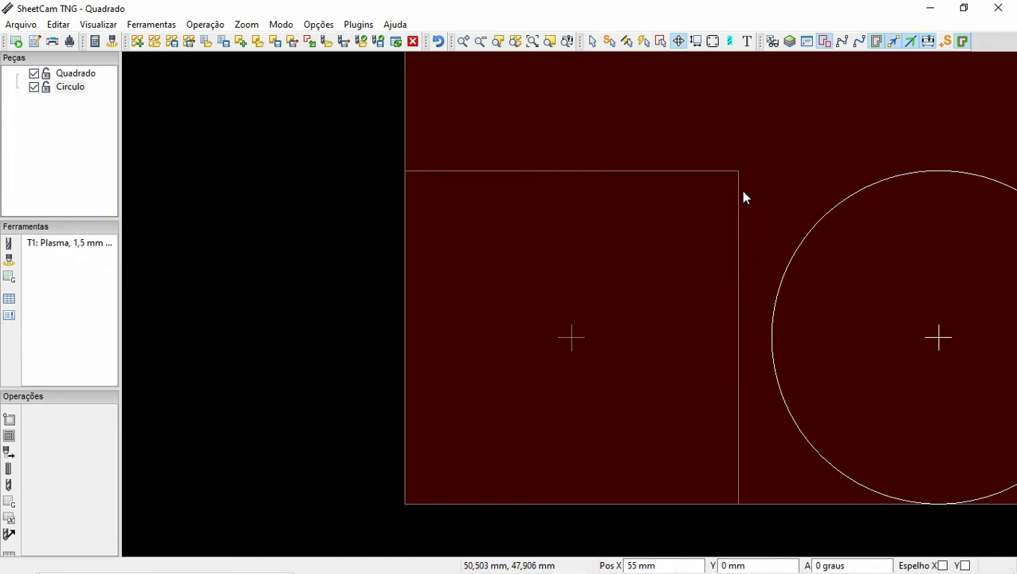
Step: Leave part moving mode and examine the gap between the square and the circle on the sheet
scroll(898, 300, "down", 4)
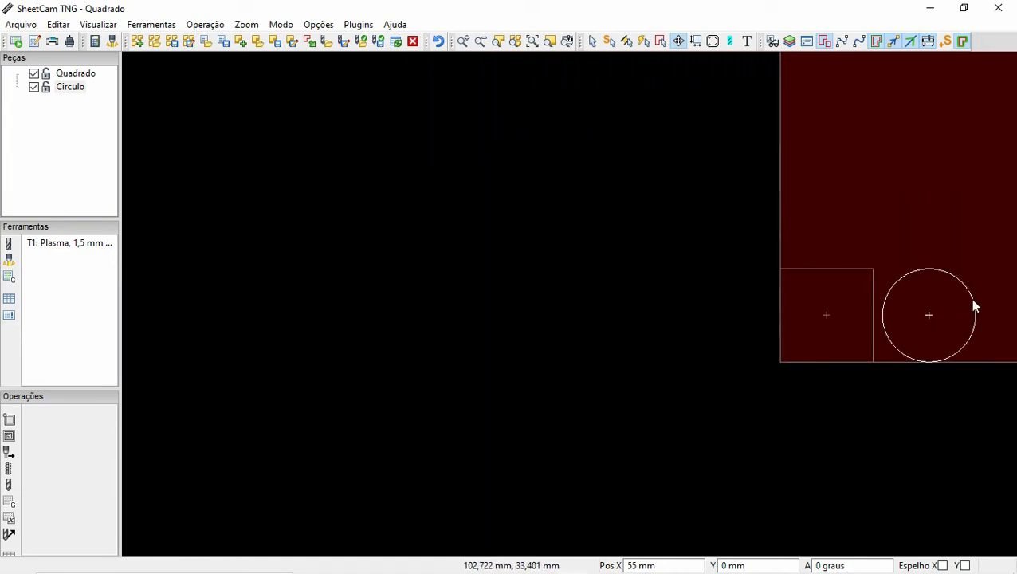
left_click(591, 41)
middle_click_drag(827, 193, 414, 192)
scroll(542, 308, "up", 5)
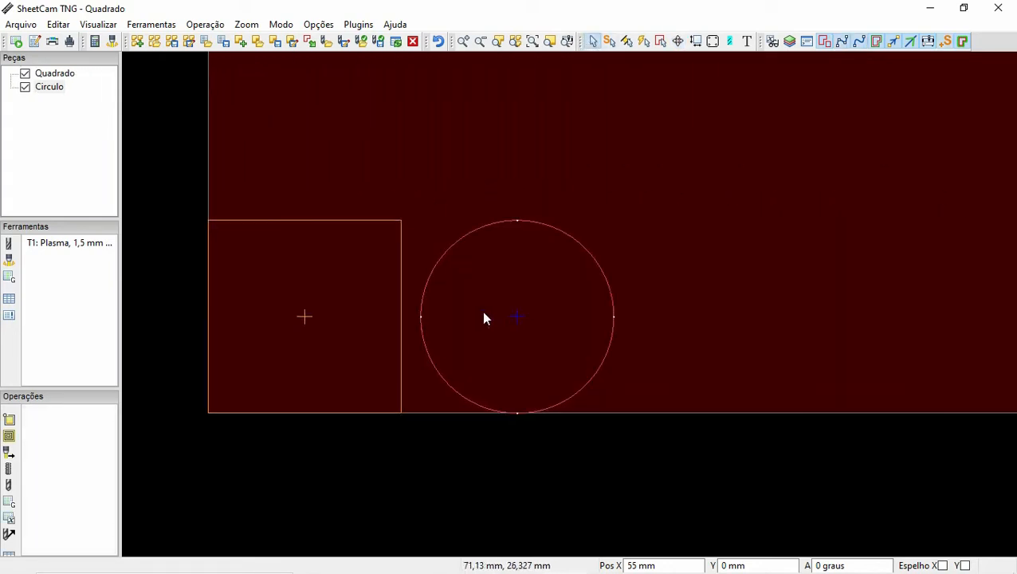
scroll(390, 335, "up", 2)
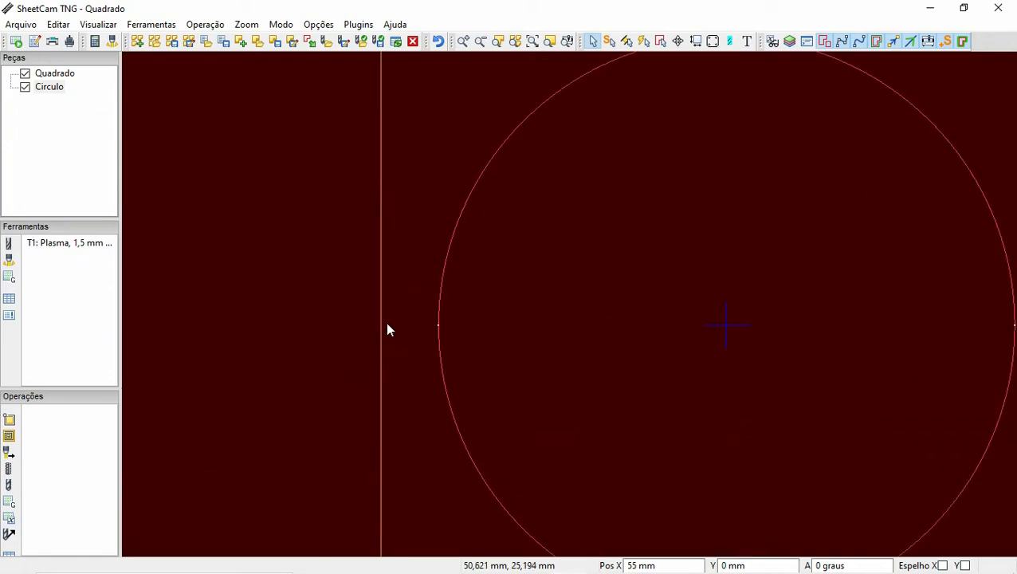
scroll(401, 305, "up", 1)
scroll(433, 285, "up", 2)
scroll(434, 303, "down", 8)
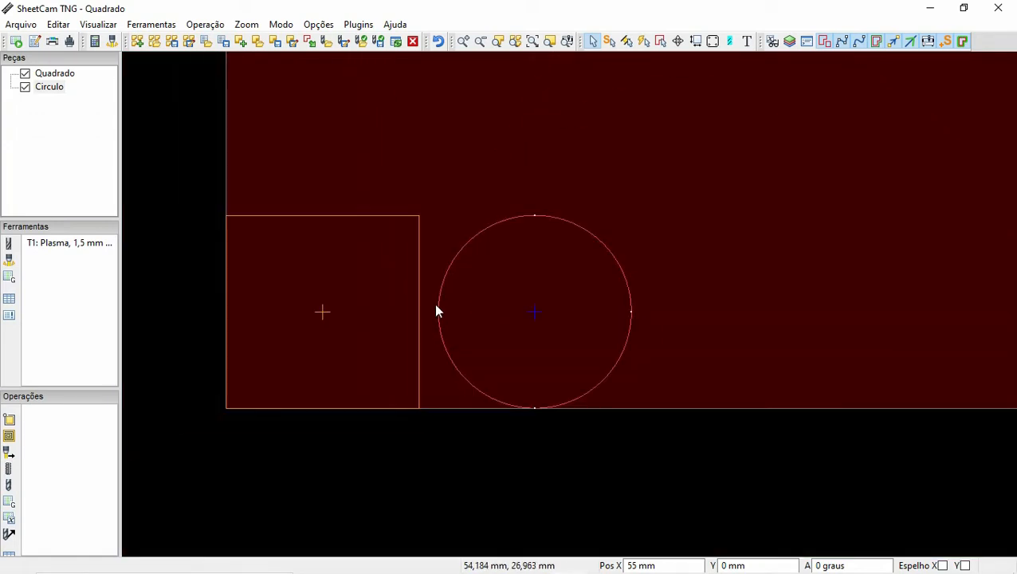
scroll(354, 329, "down", 4)
scroll(279, 319, "up", 3)
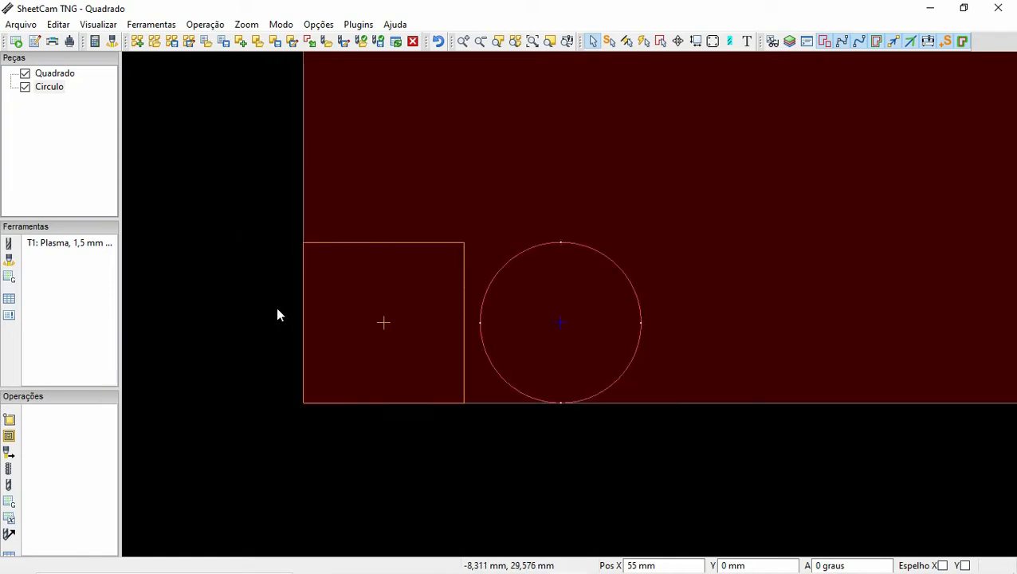
scroll(376, 325, "up", 1)
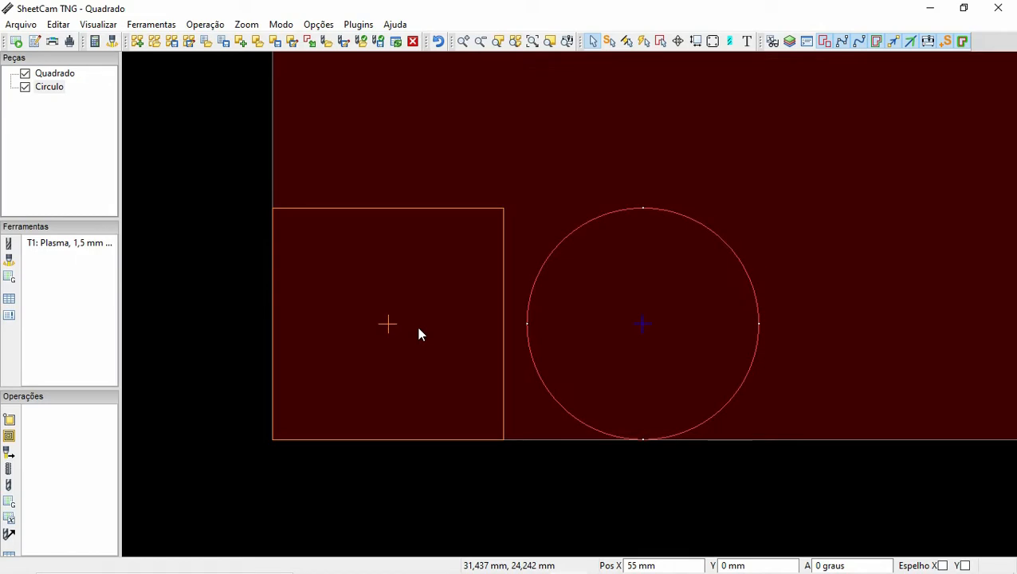
scroll(680, 277, "down", 2)
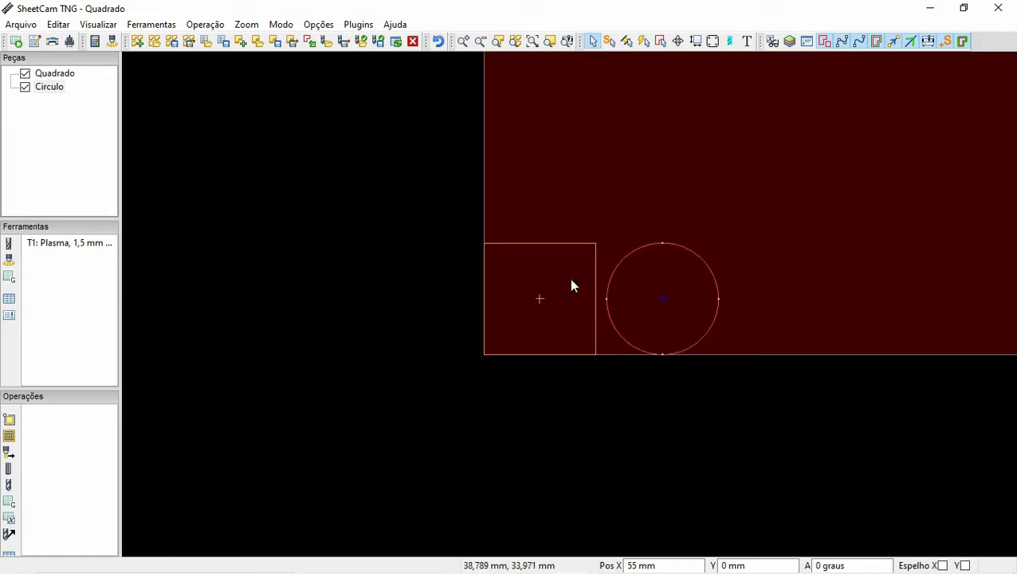
Step: Add a third part and import the Retangulo com furos DXF drawing into it
right_click(84, 135)
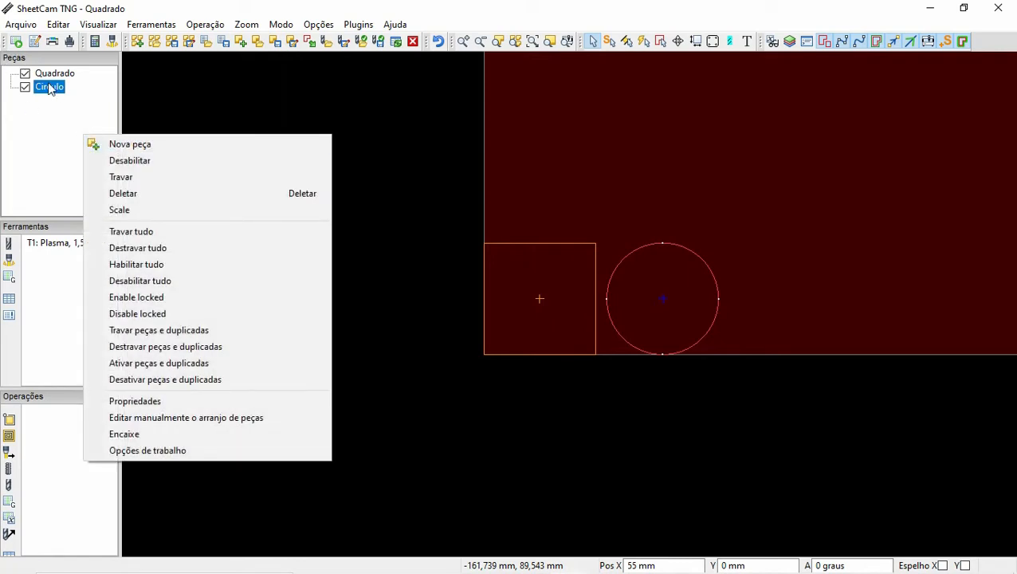
left_click(124, 144)
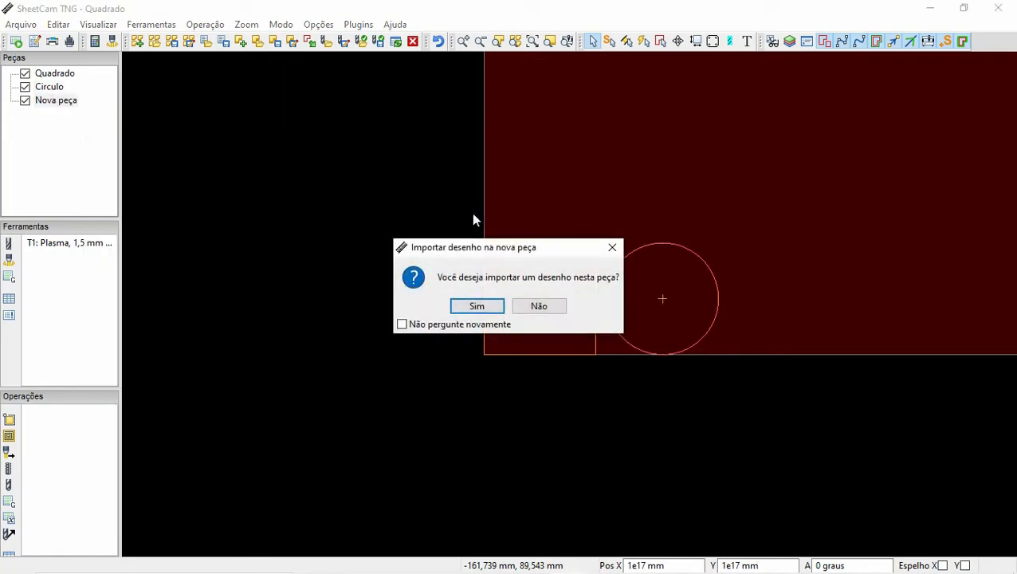
left_click(495, 304)
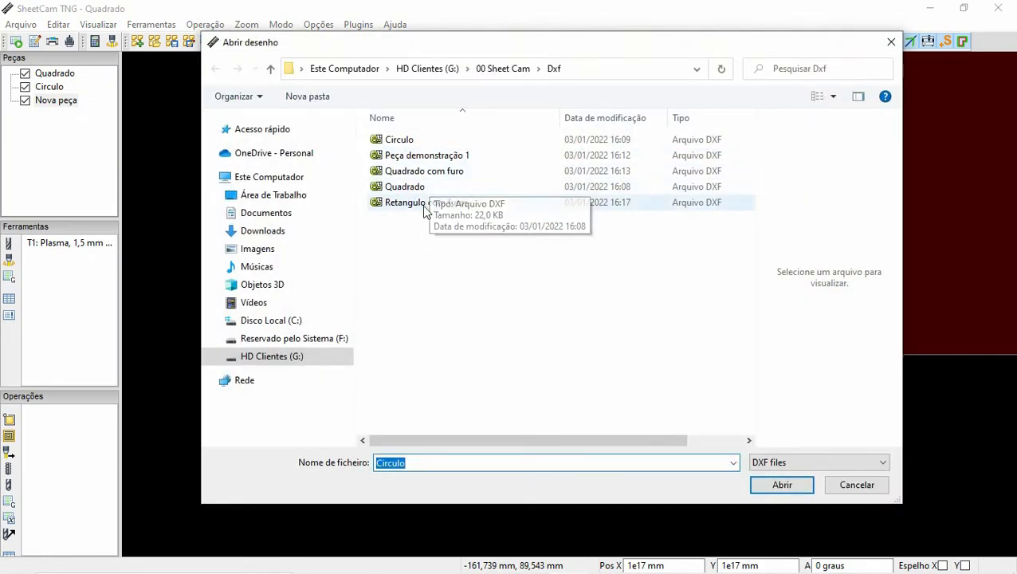
left_click(423, 204)
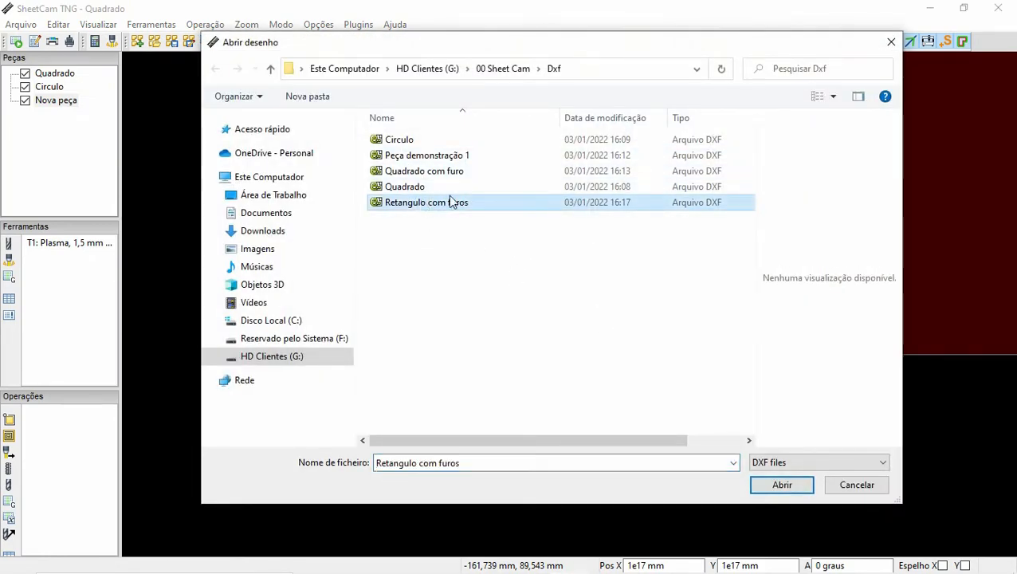
left_click(791, 484)
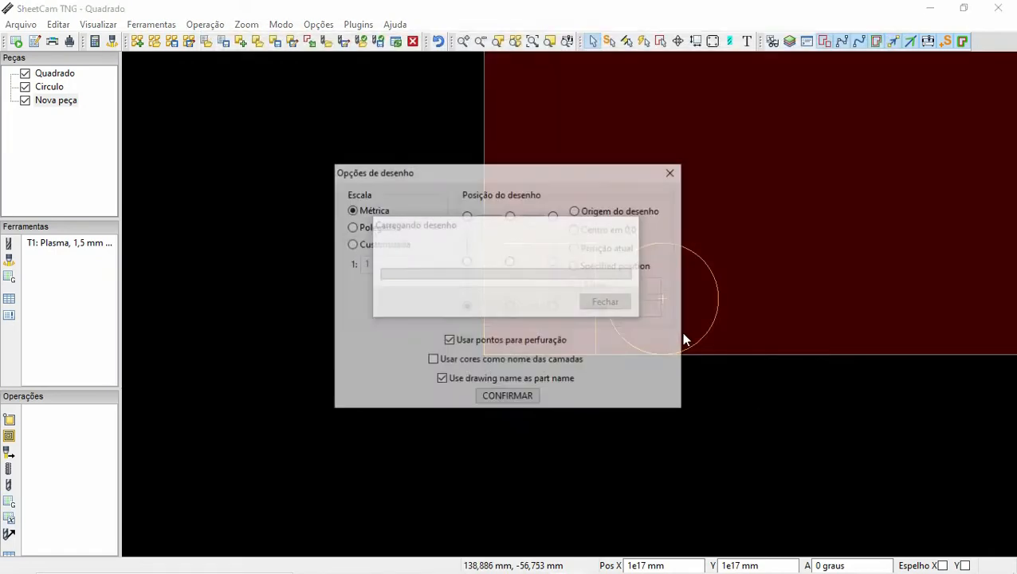
left_click(524, 397)
scroll(801, 362, "down", 3)
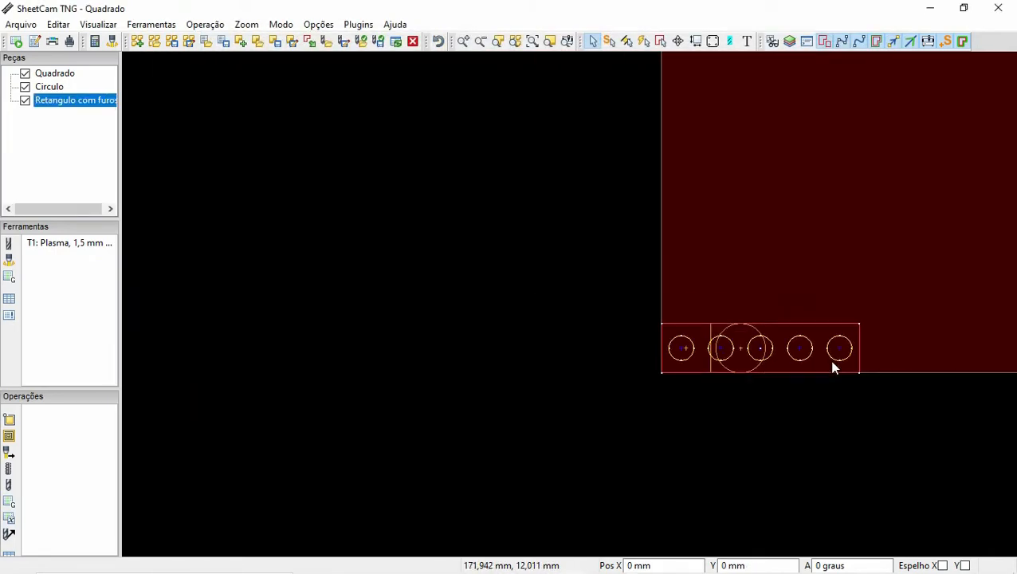
Step: Arrange the parts with the perforated rectangle at the sheet origin and the square and circle above it at Y 55 mm
left_click(678, 41)
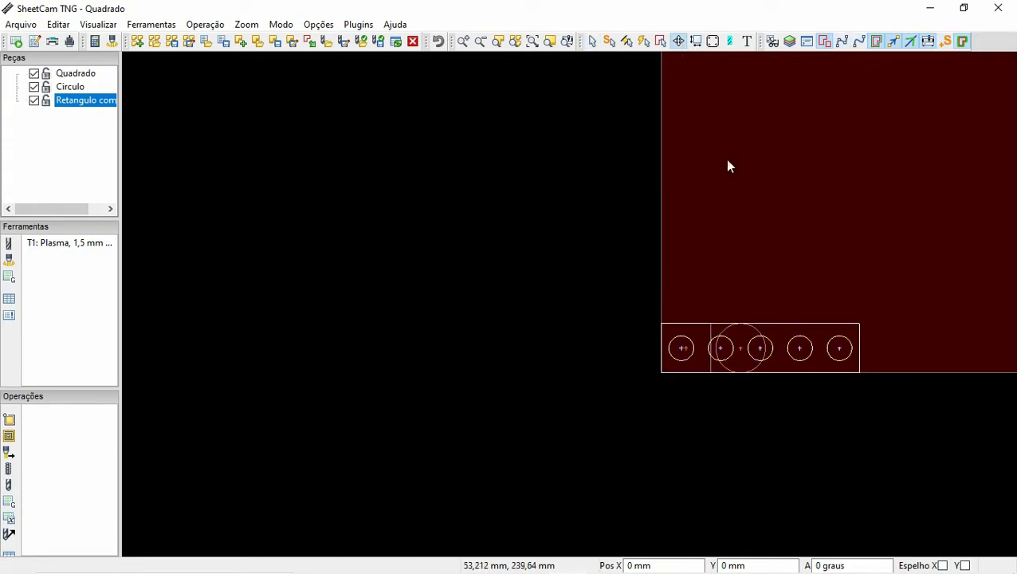
left_click_drag(799, 343, 918, 336)
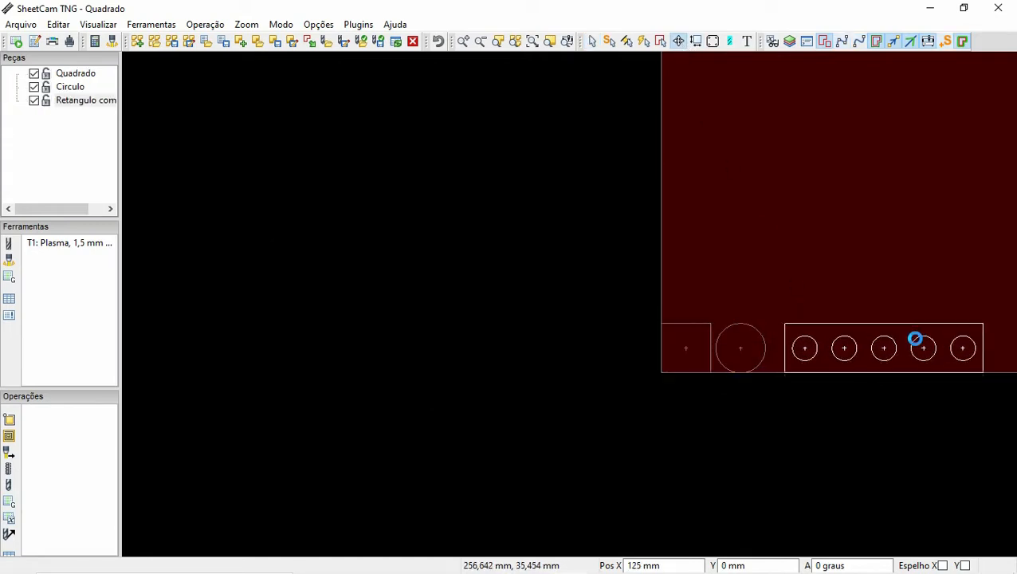
left_click_drag(767, 308, 681, 301)
left_click_drag(923, 372, 793, 366)
left_click_drag(786, 223, 690, 317)
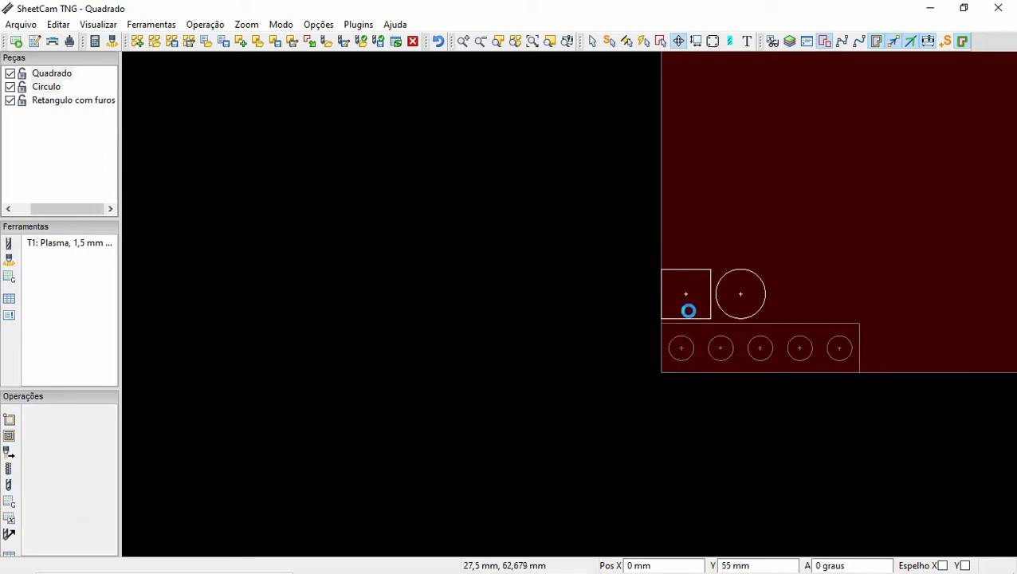
Step: Disable and re-enable the Quadrado, Circulo and Retangulo com furos parts one after another
scroll(921, 293, "down", 4)
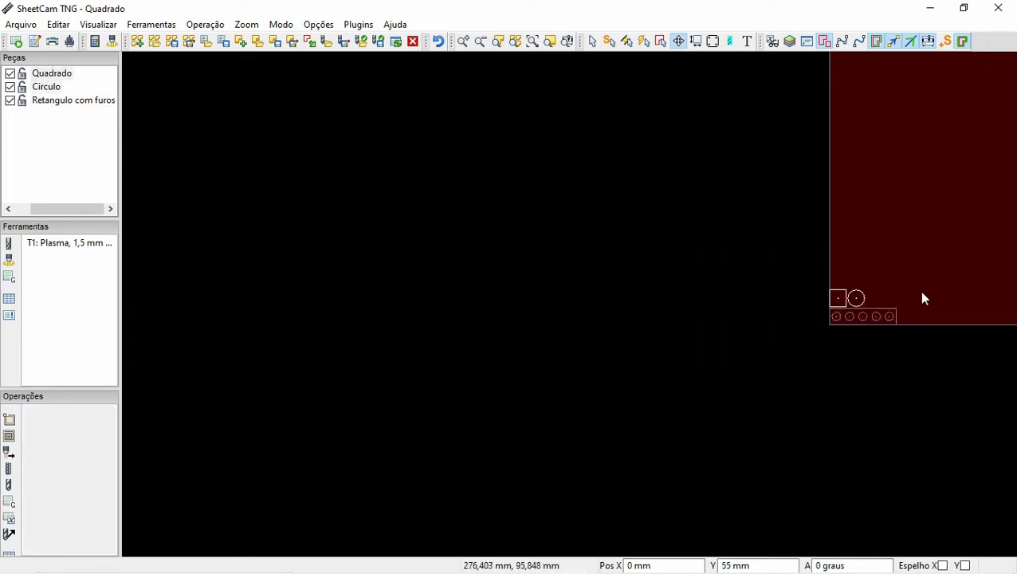
scroll(957, 319, "up", 4)
scroll(960, 326, "up", 3)
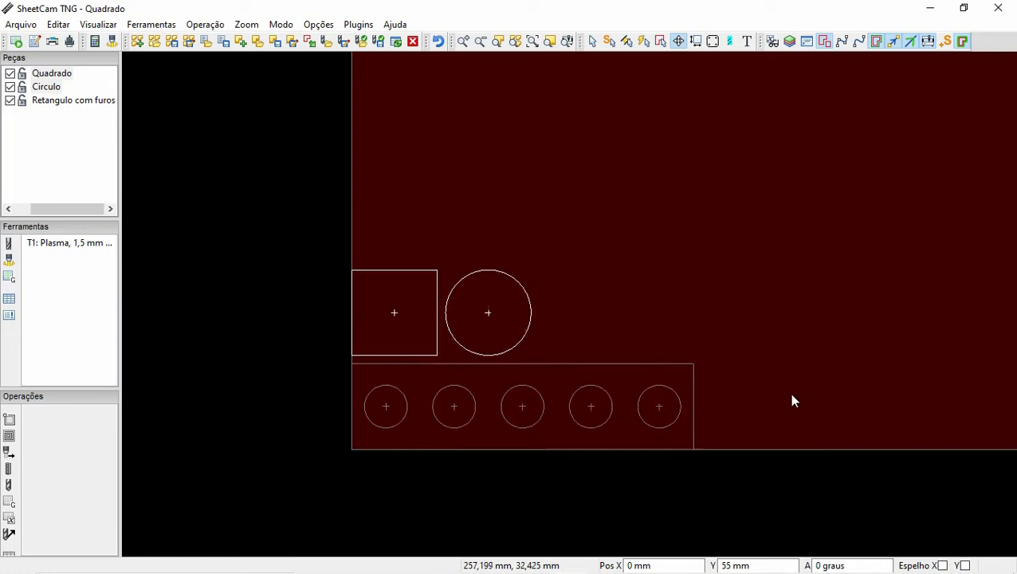
scroll(753, 390, "up", 1)
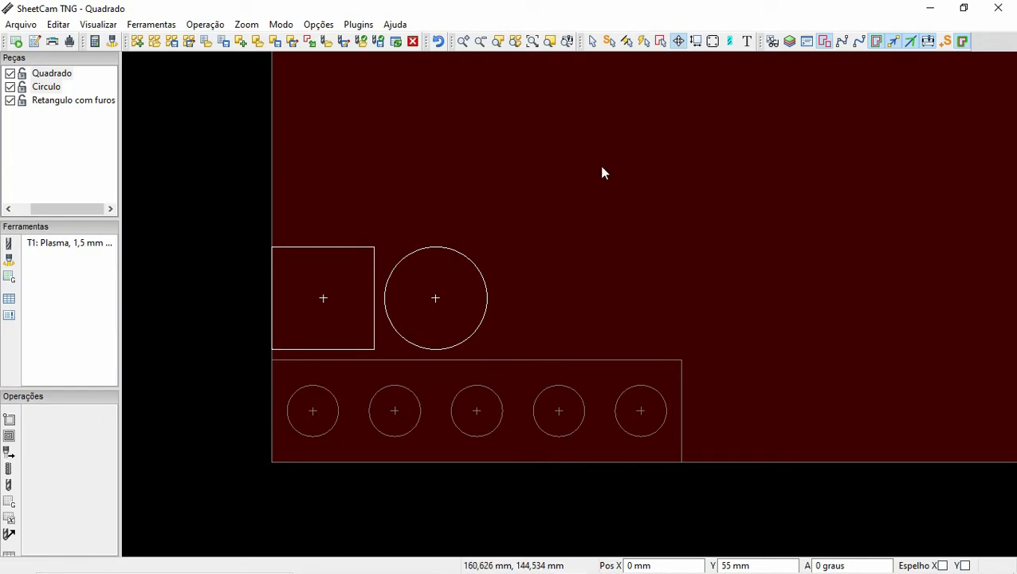
left_click(11, 73)
left_click(10, 73)
left_click(11, 87)
left_click(11, 87)
left_click(11, 101)
left_click(10, 100)
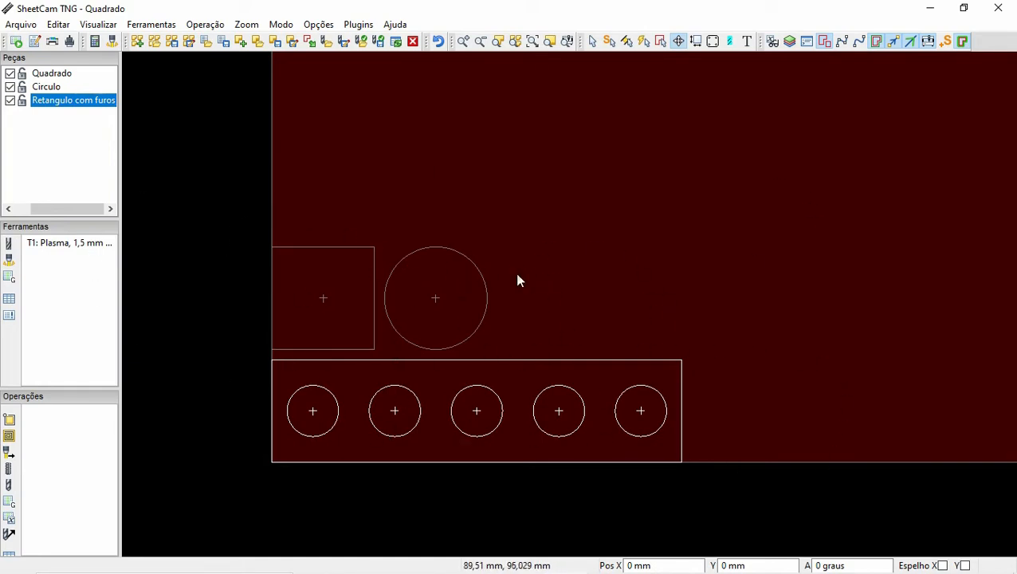
Step: Start a Corte á água operation on the Quadrado part, trying Offset interno before setting the contour method to Offset externo
left_click(64, 74)
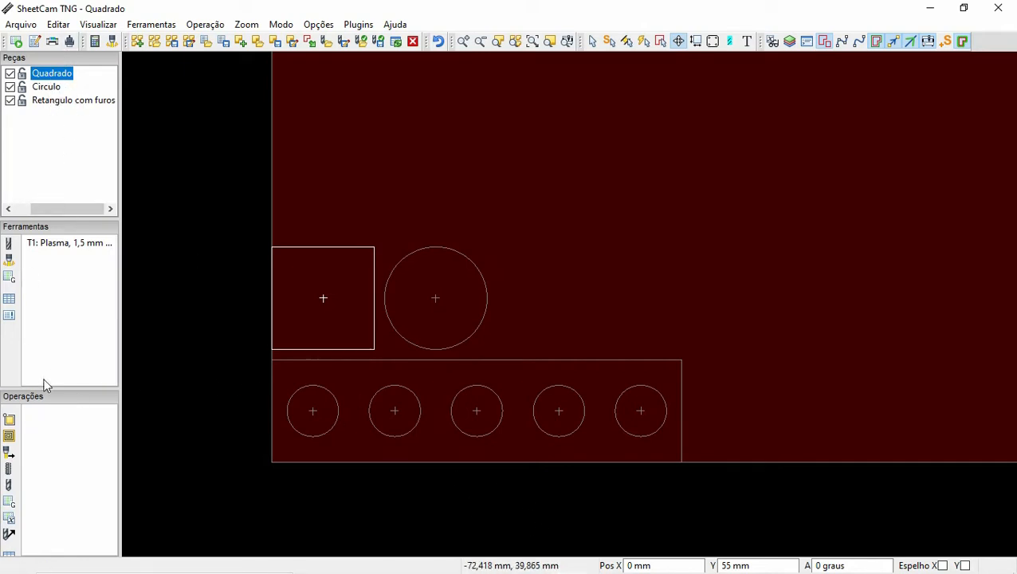
left_click(10, 459)
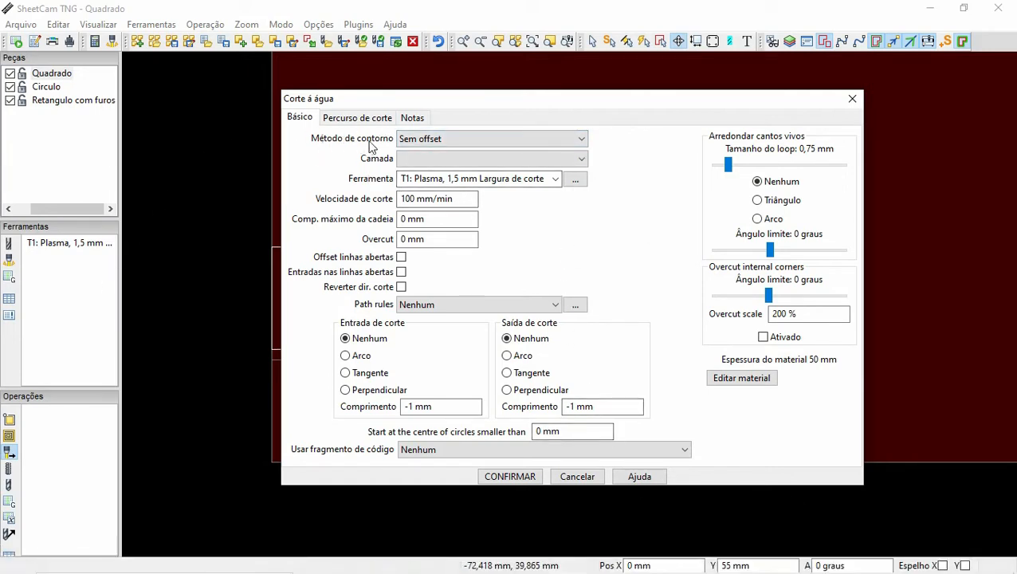
left_click(458, 142)
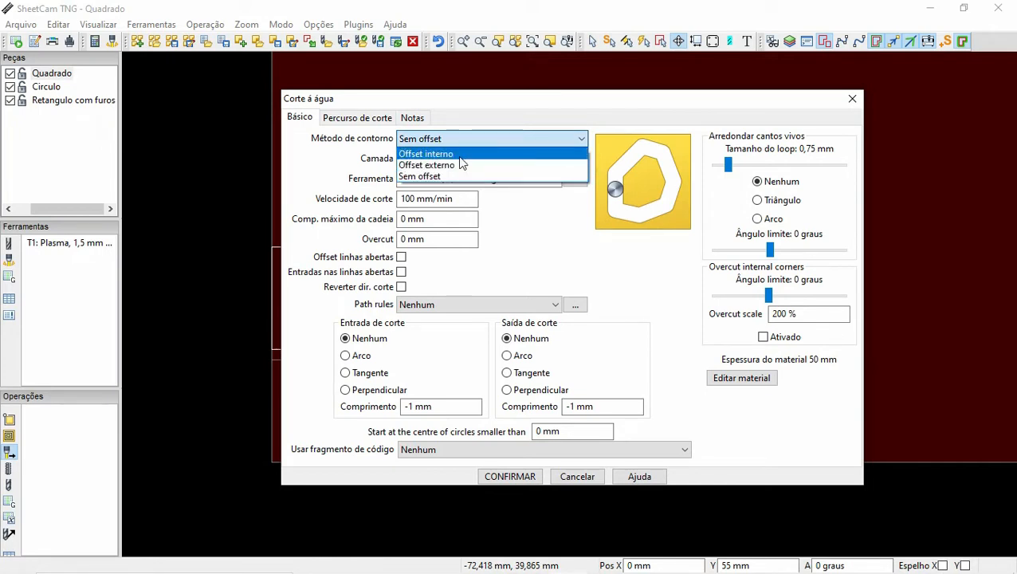
left_click(459, 156)
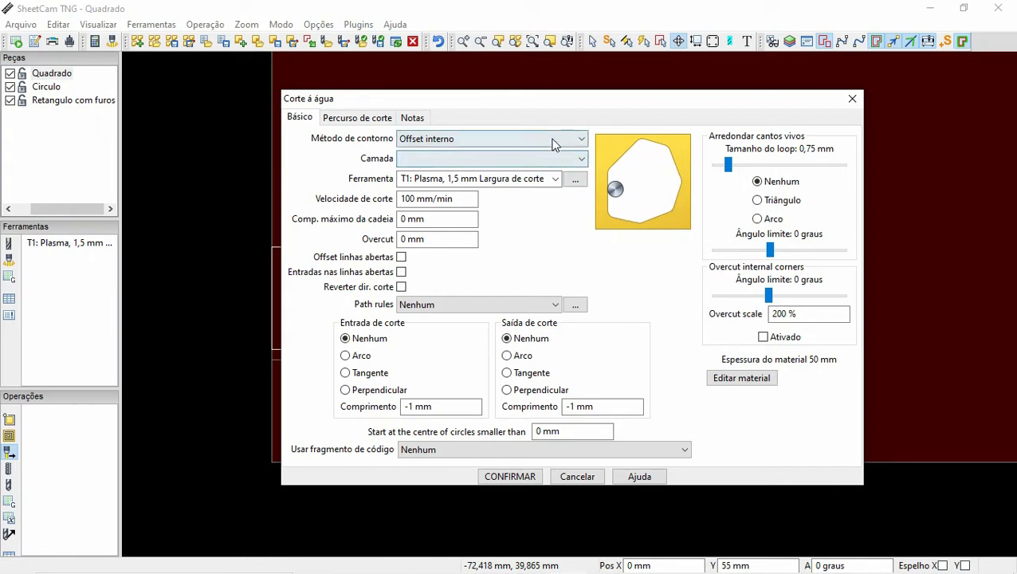
left_click(485, 138)
left_click(487, 165)
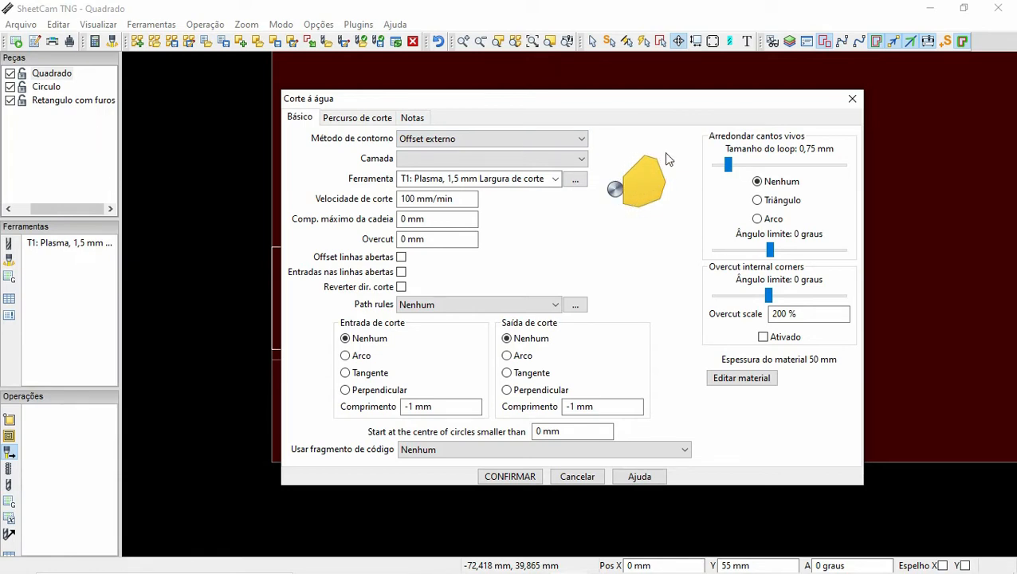
Step: Try the Sem offset contour method and return to Offset externo
left_click(547, 140)
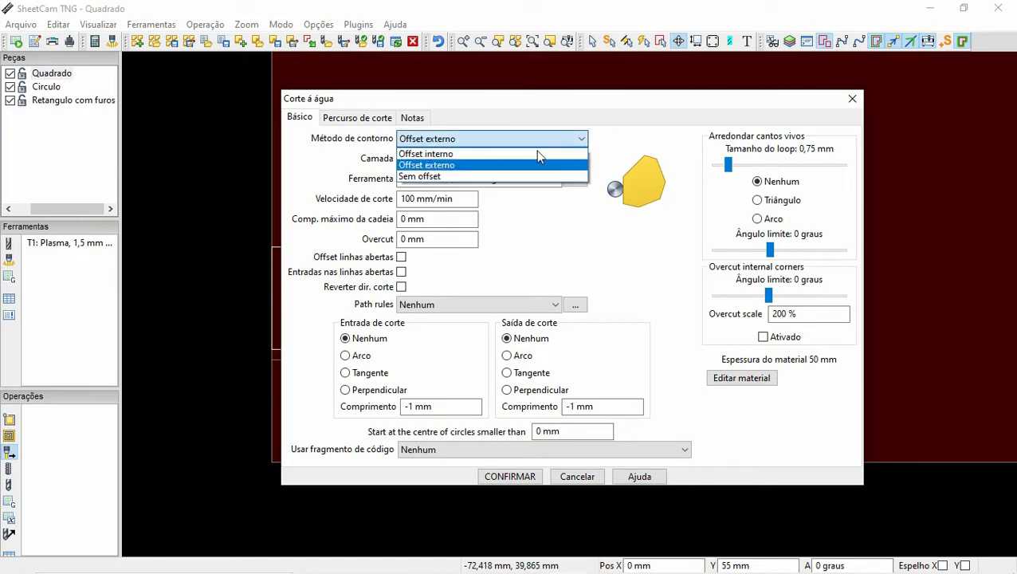
left_click(461, 177)
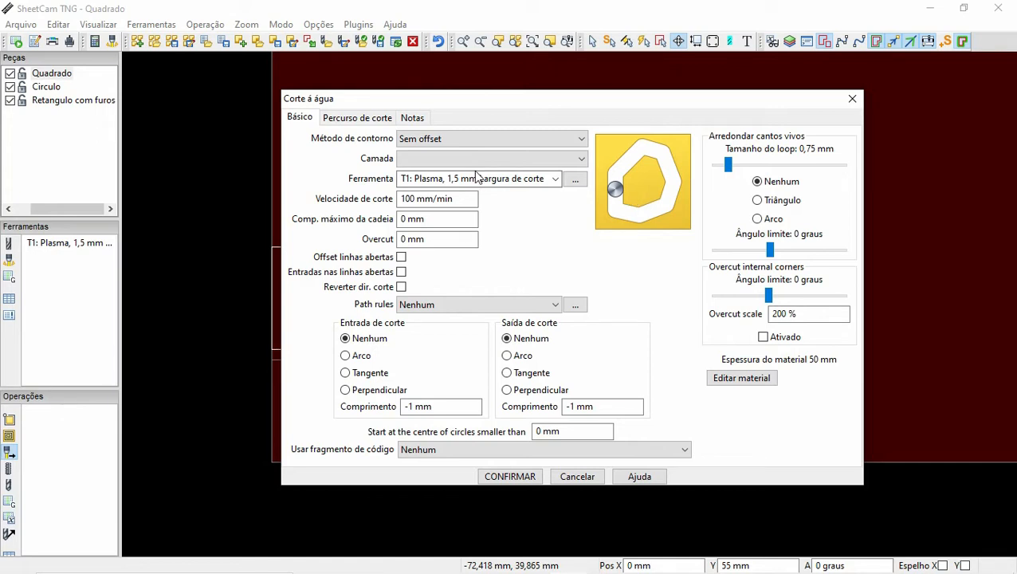
left_click(501, 141)
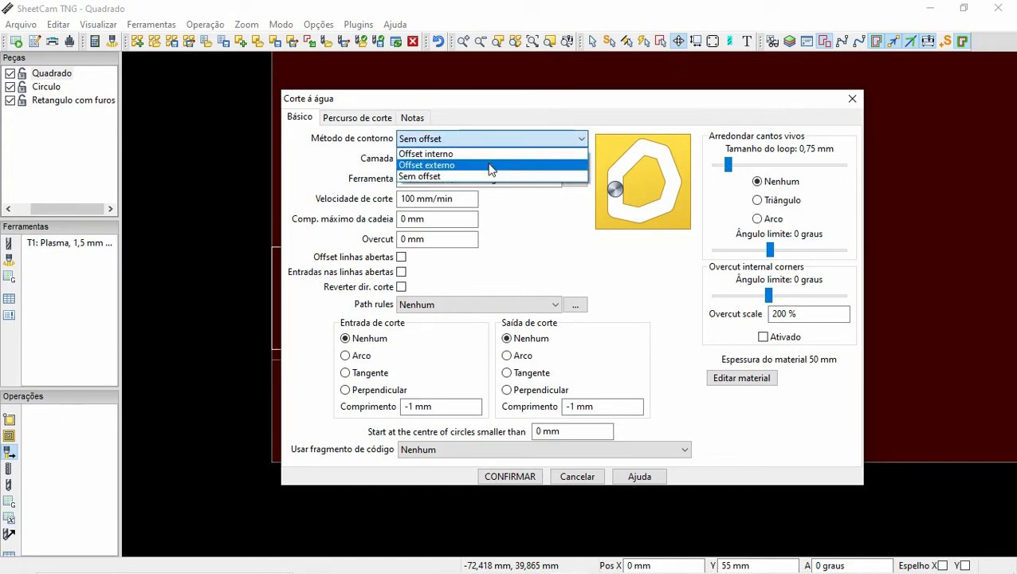
left_click(488, 165)
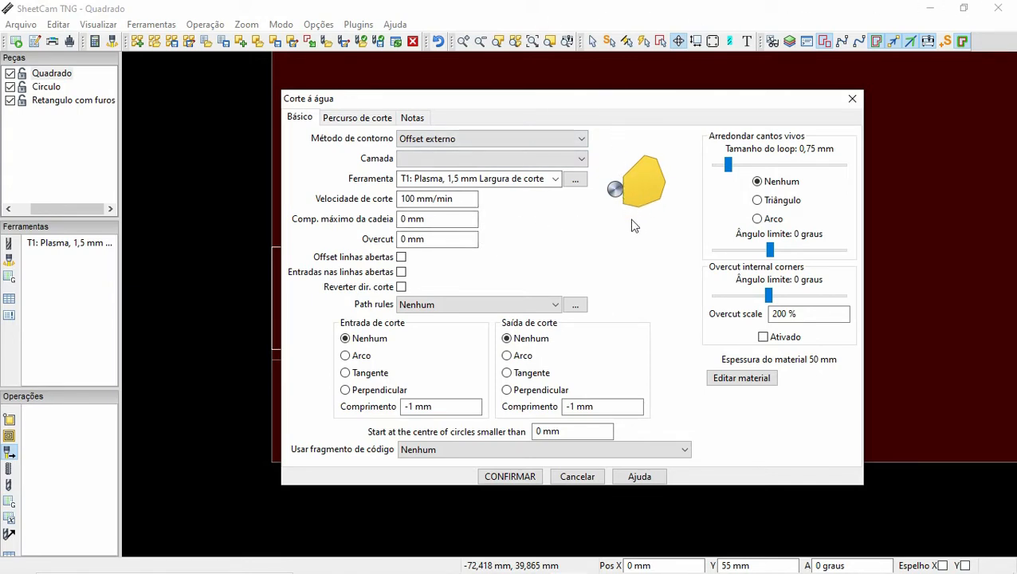
Step: Keep Offset externo as the contour method and set the operation's layer to 0
left_click(462, 140)
left_click(465, 164)
left_click(539, 162)
left_click(436, 173)
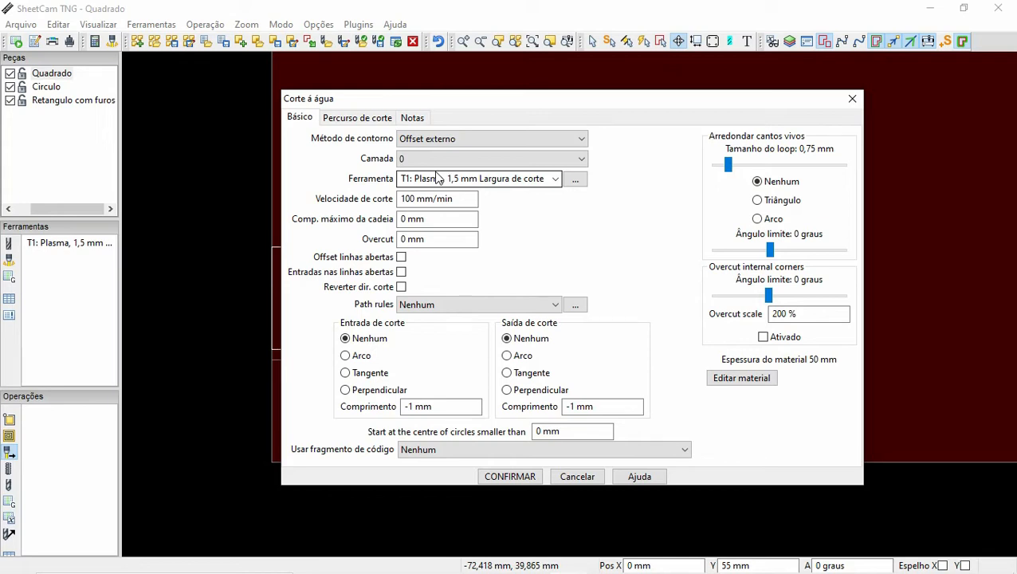
left_click(448, 160)
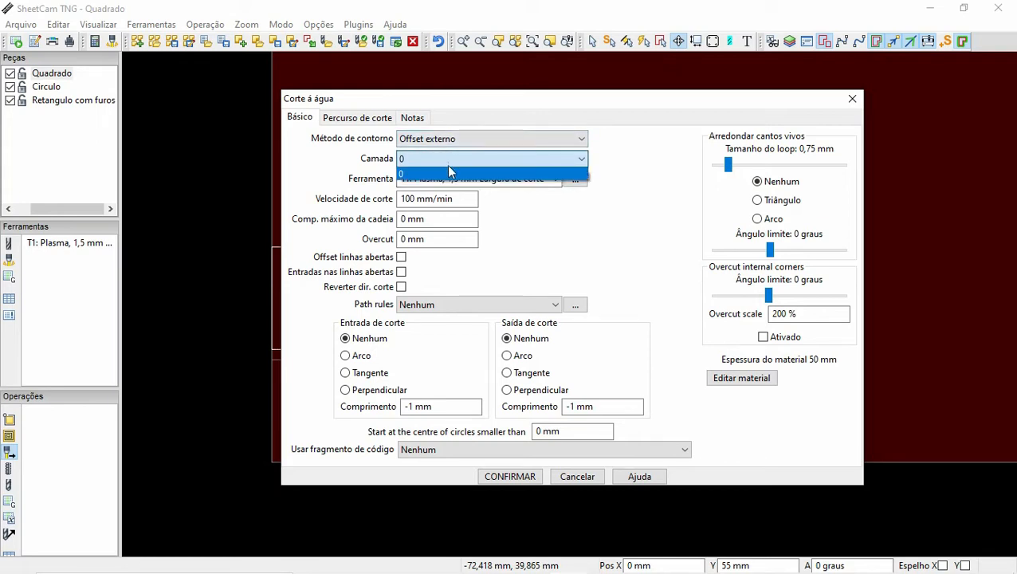
left_click(450, 175)
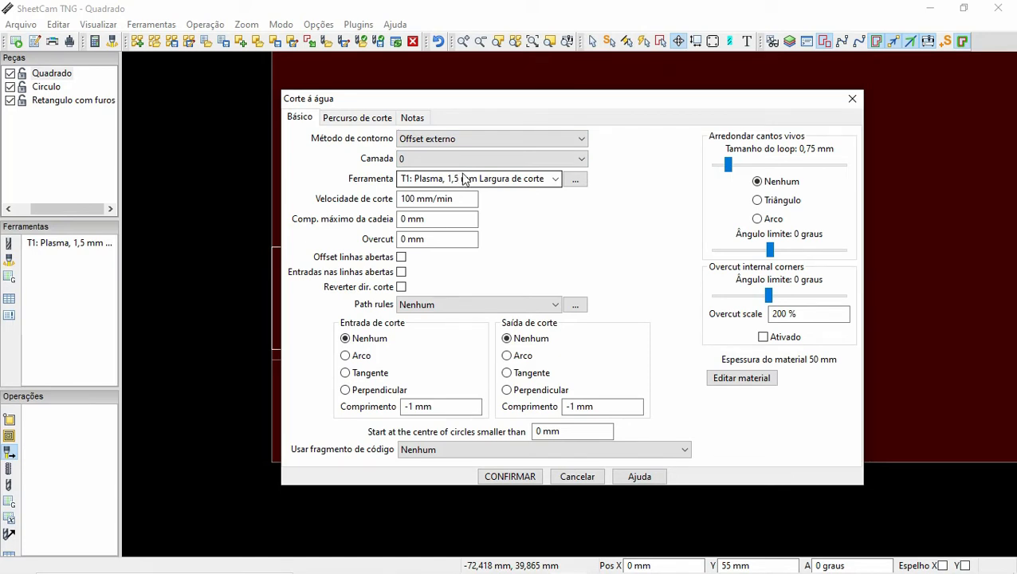
Step: Set the cutting speed of the plasma tool operation to 2000 mm/min
left_click(408, 177)
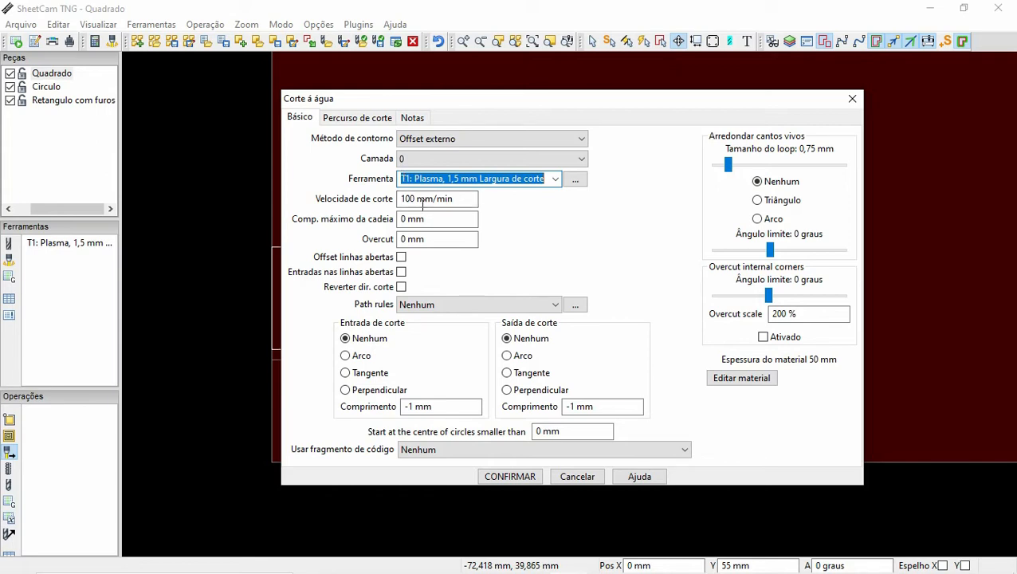
left_click(451, 197)
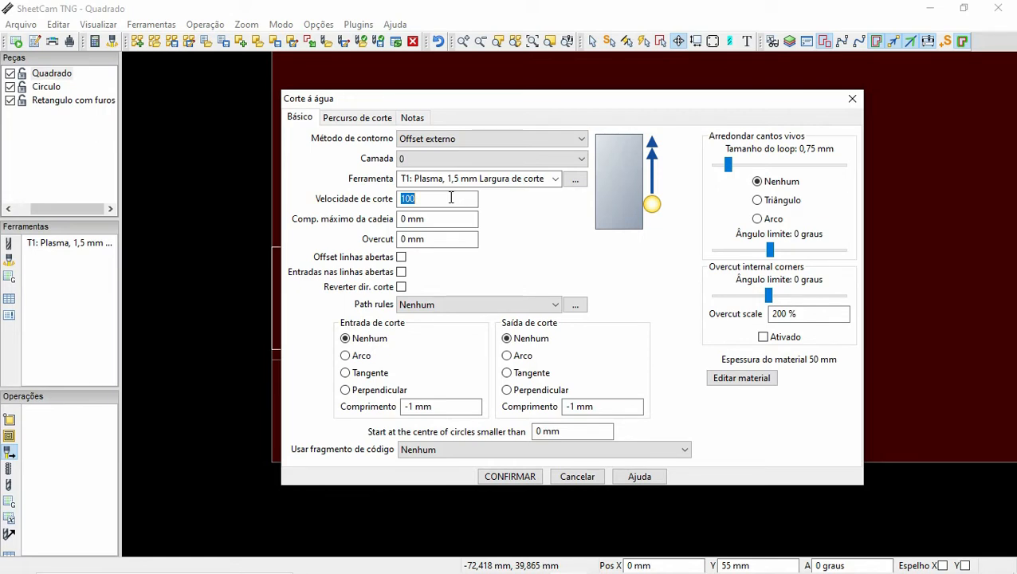
type("2000")
key("Tab")
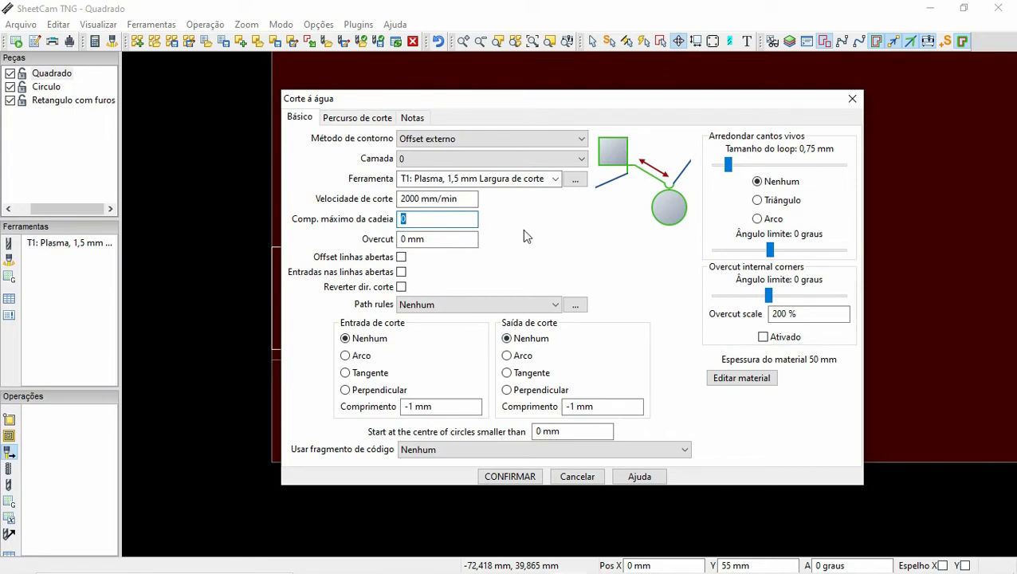
key("Tab")
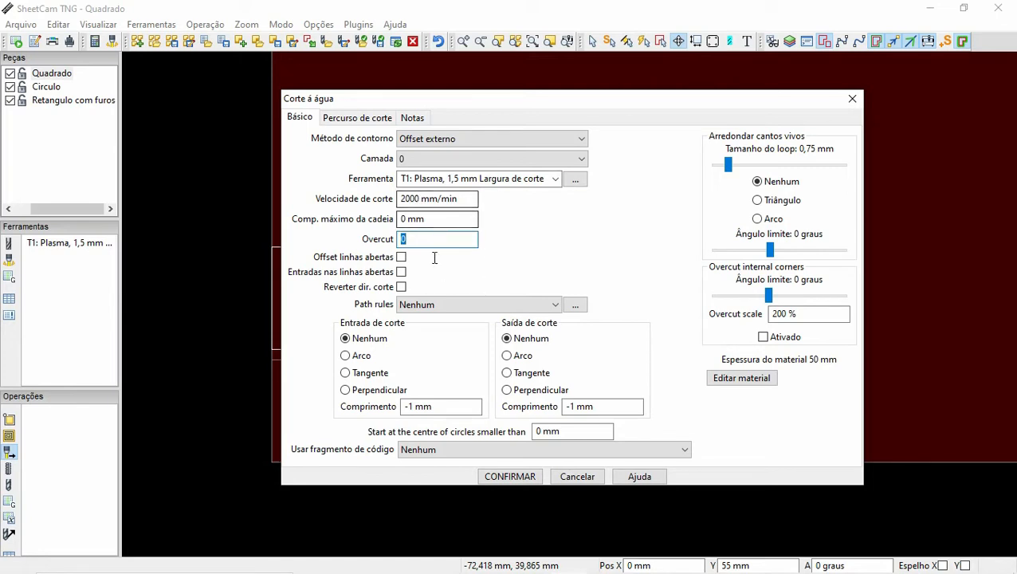
Step: Review the maximum chain length, cutting speed, reverse cut direction and path rules settings of the operation
left_click(418, 218)
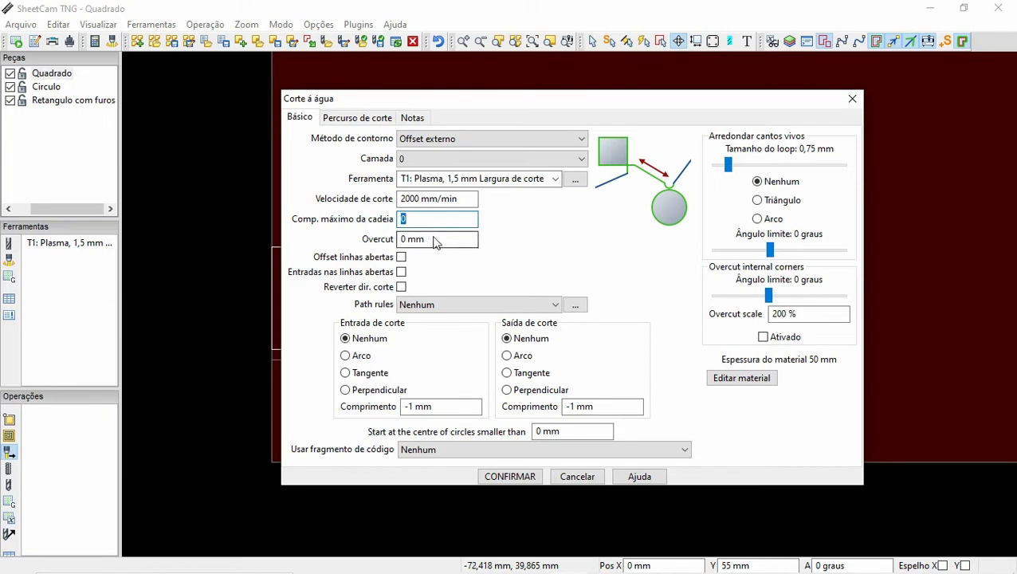
left_click(439, 202)
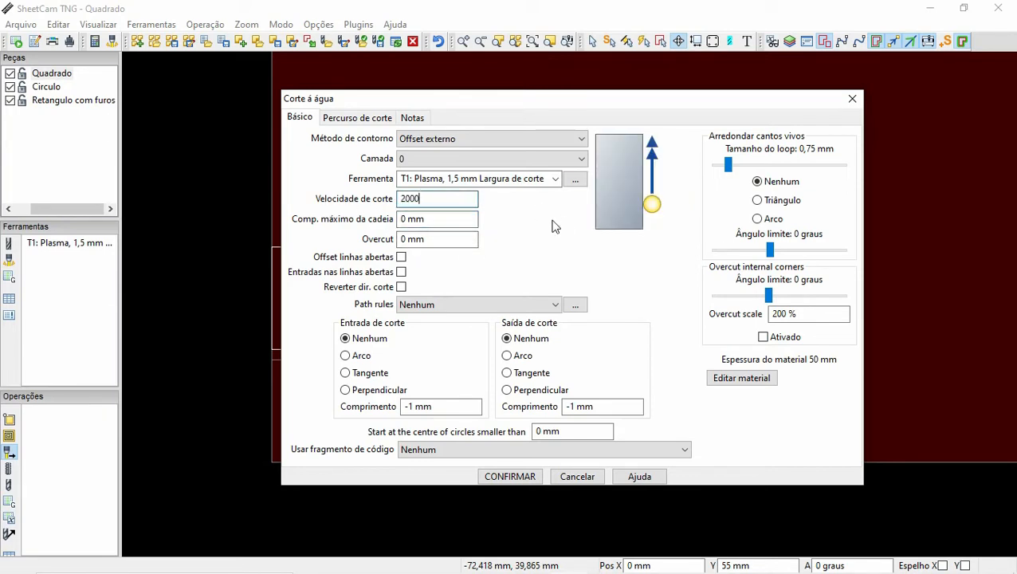
left_click_drag(439, 199, 384, 205)
left_click(402, 288)
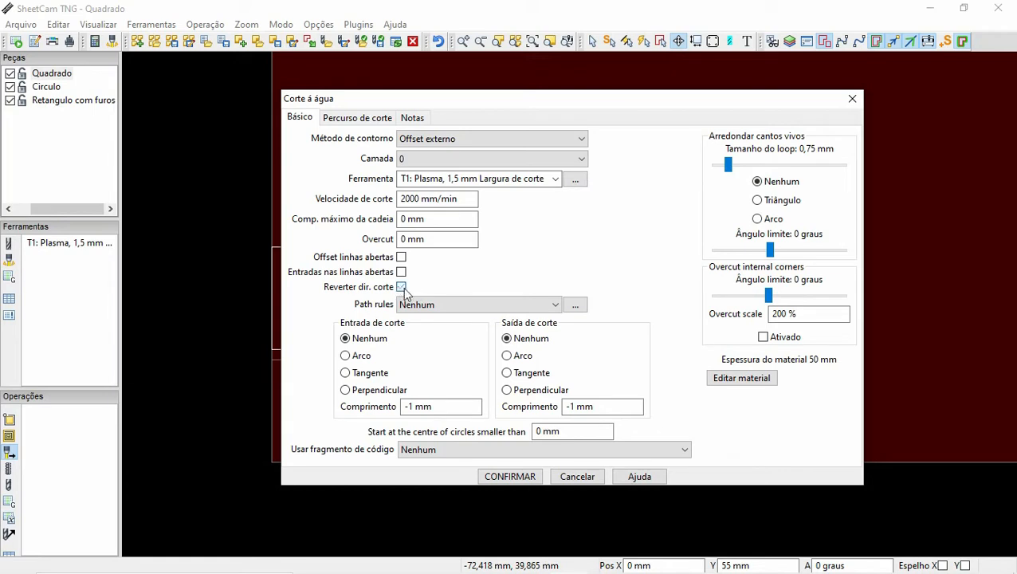
left_click(499, 302)
left_click(499, 302)
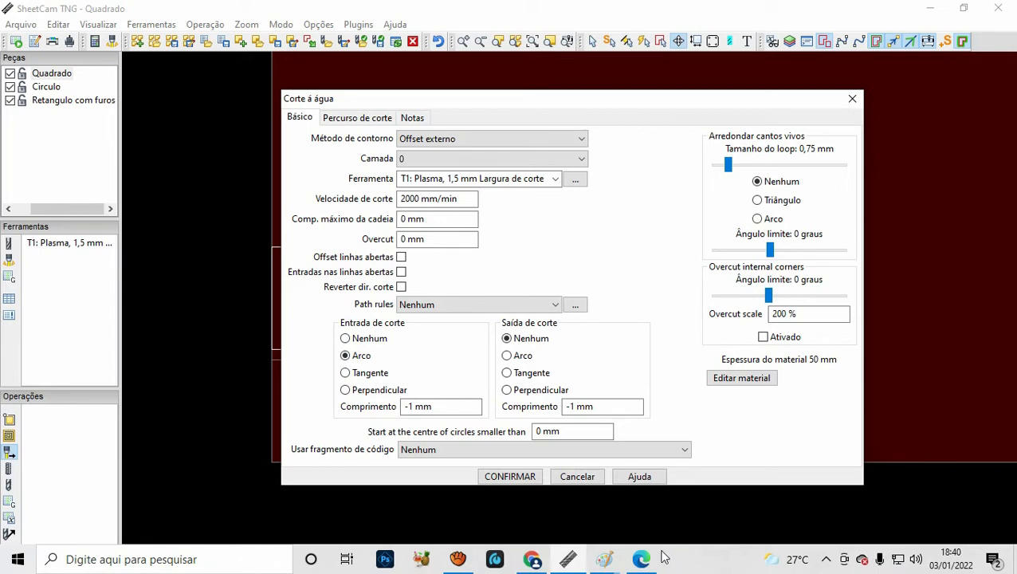
Step: Switch to the torch image in Paint, widen the canvas to about 701 px, and draw a circle about 274 by 287 px beside the torch
left_click(604, 559)
left_click(646, 511)
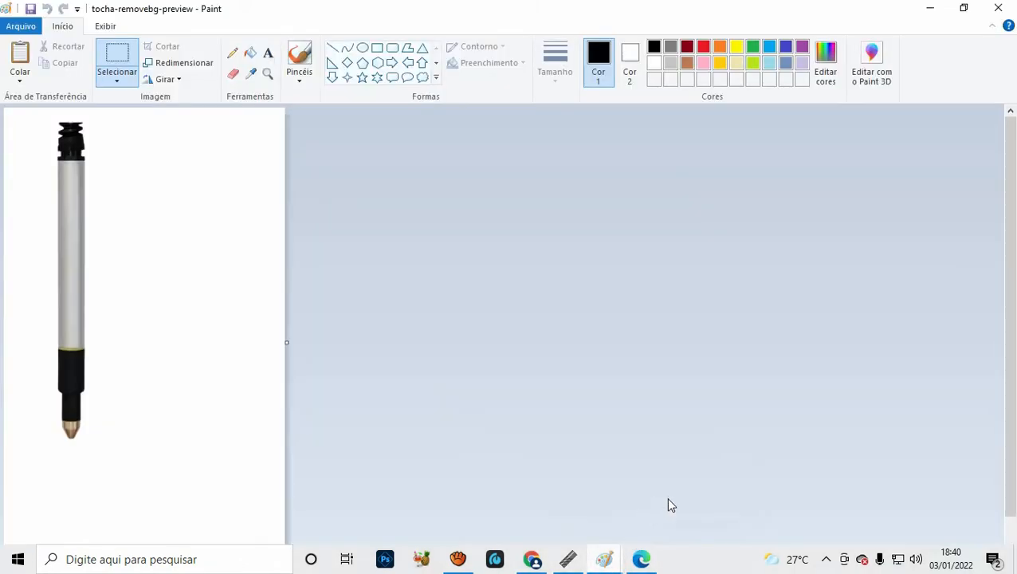
left_click_drag(287, 349, 529, 343)
left_click(363, 47)
left_click_drag(216, 241, 421, 455)
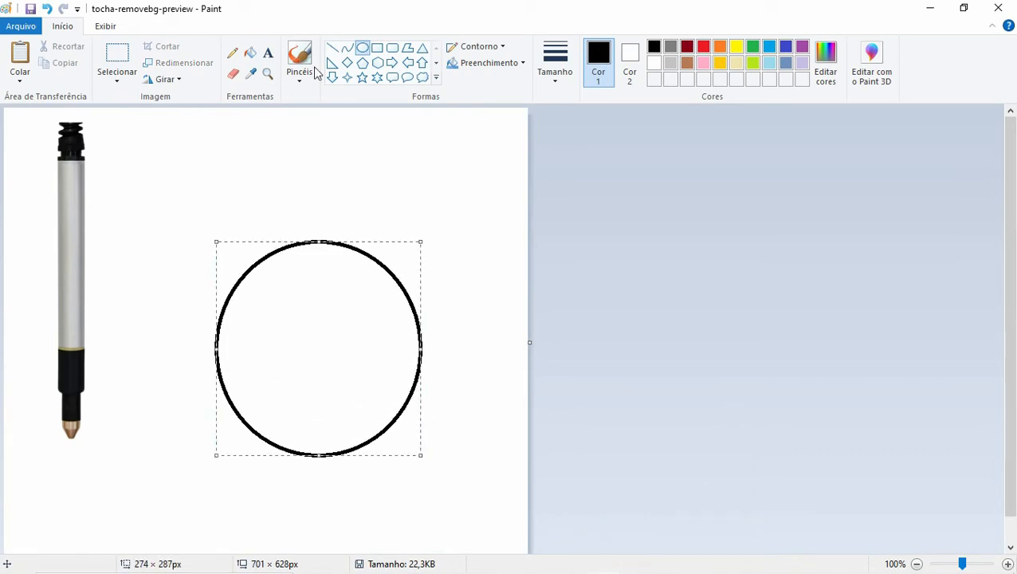
left_click(239, 58)
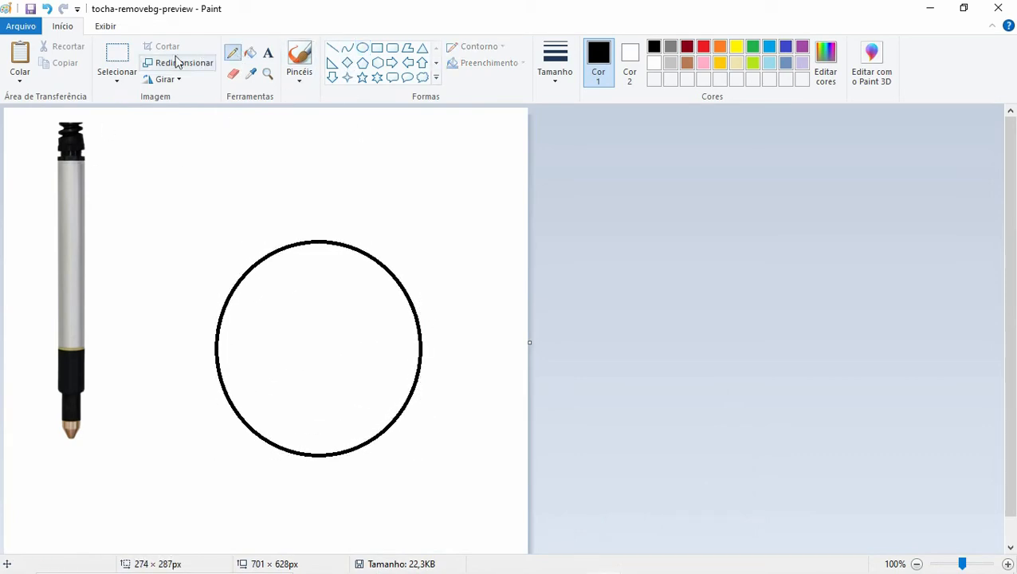
Step: Select the torch picture and move it up and slightly toward the circle
left_click(113, 62)
left_click_drag(108, 113, 32, 471)
left_click_drag(50, 390, 83, 285)
Step: Switch to the chapa image in Paint and draw a small circle to the right of the metal sheet
left_click(606, 564)
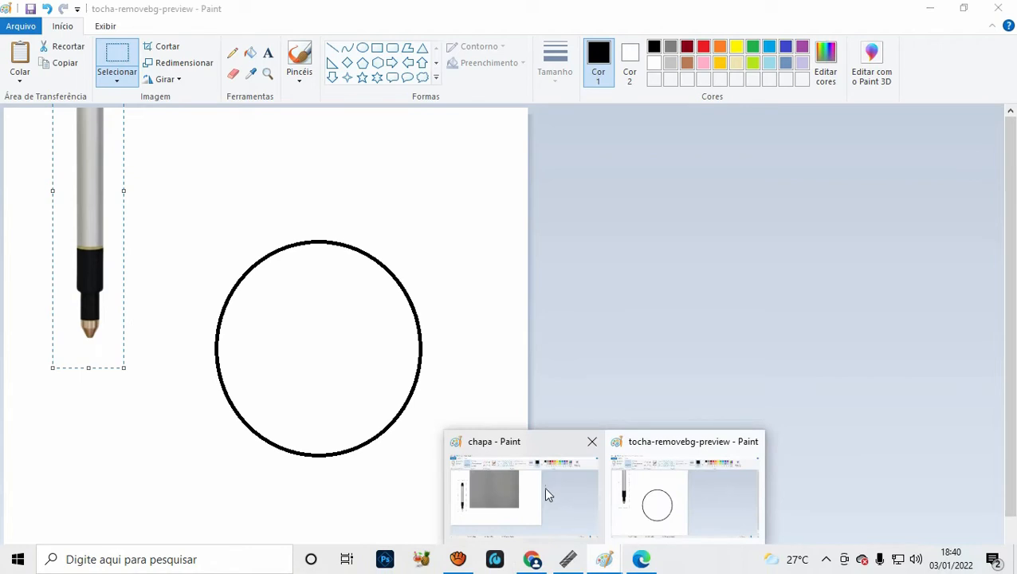
left_click(544, 486)
left_click(363, 48)
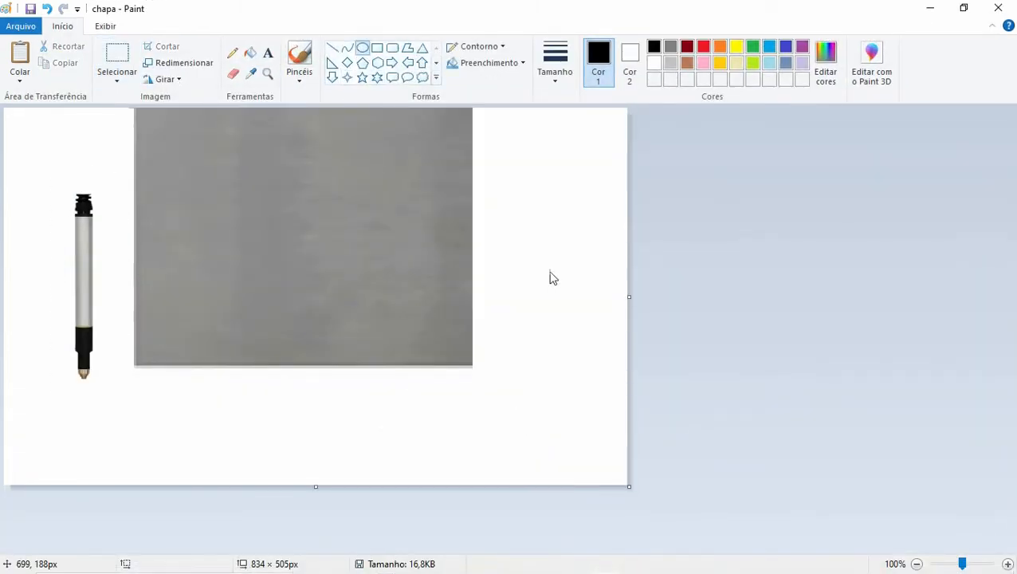
left_click_drag(530, 248, 621, 340)
Step: Try moving the torch between the metal sheet and the circle with a freehand mark at the circle's edge, and undo both
left_click(117, 57)
left_click_drag(110, 181, 49, 404)
left_click_drag(84, 348, 480, 262)
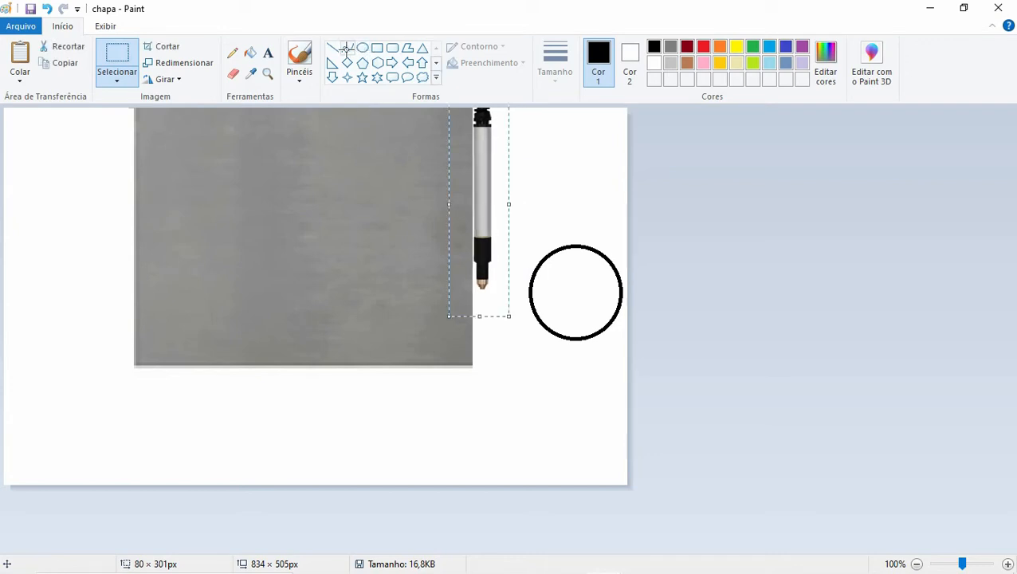
left_click(232, 53)
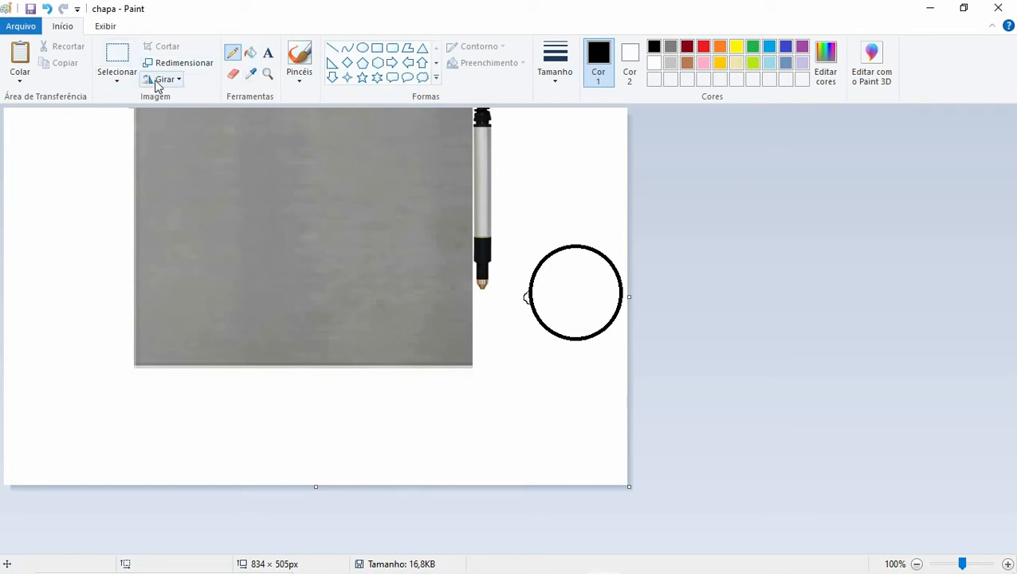
key("ctrl+z")
left_click(117, 57)
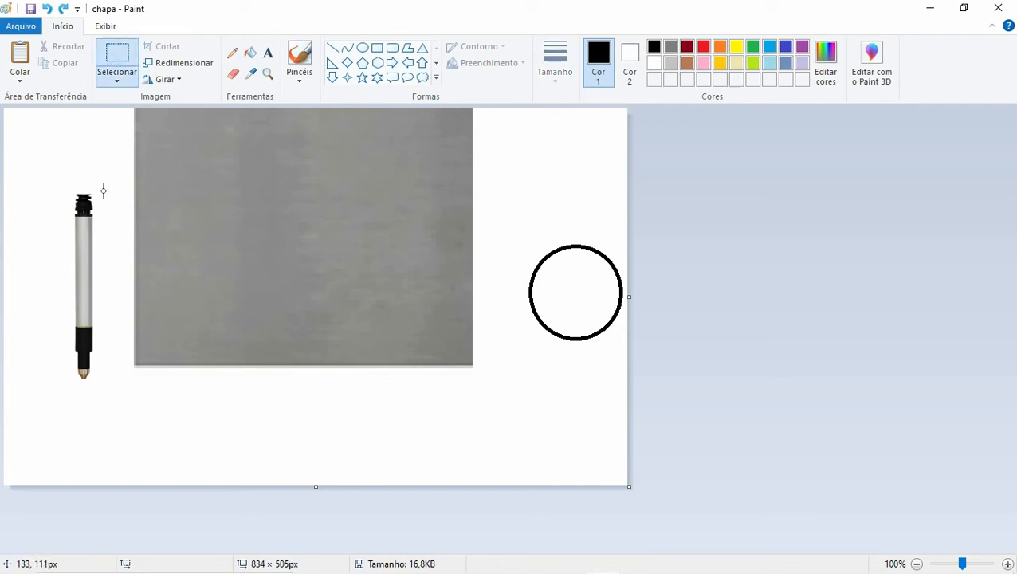
Step: Draw a short line in the thickest width, about 21 by 26 px, from inside the circle to its upper-left edge
left_click(333, 48)
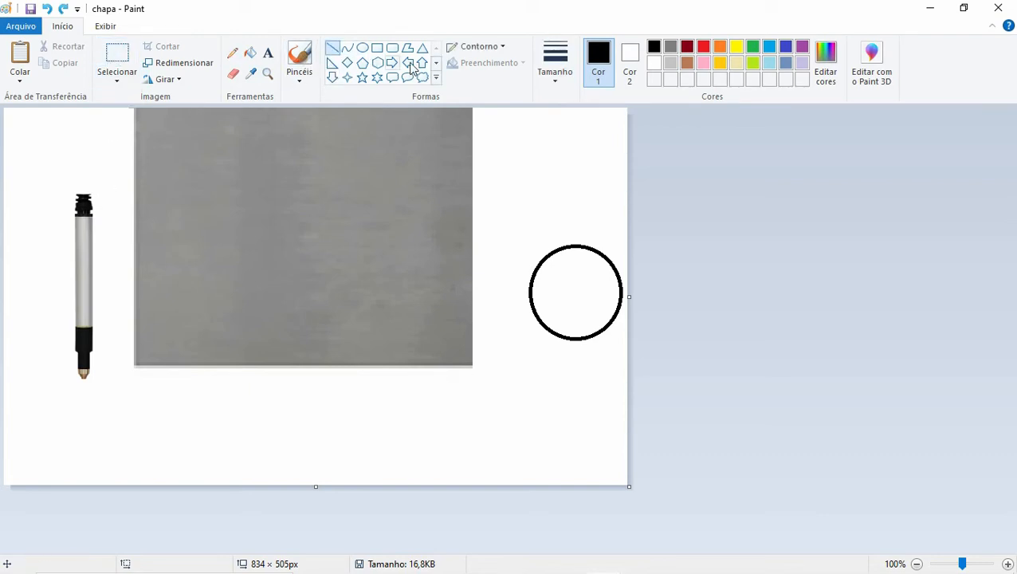
left_click(561, 79)
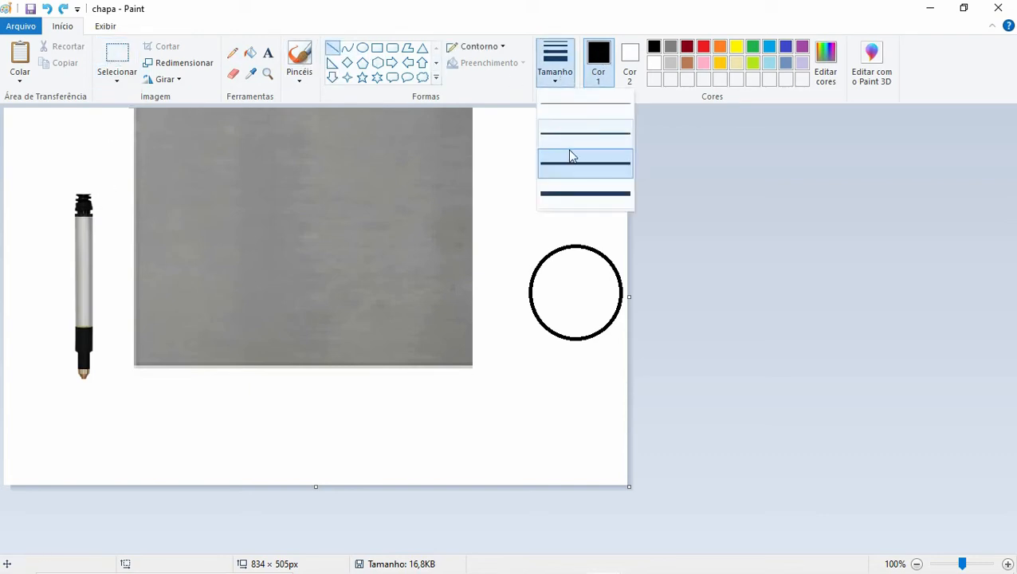
left_click(579, 195)
left_click_drag(559, 289, 551, 281)
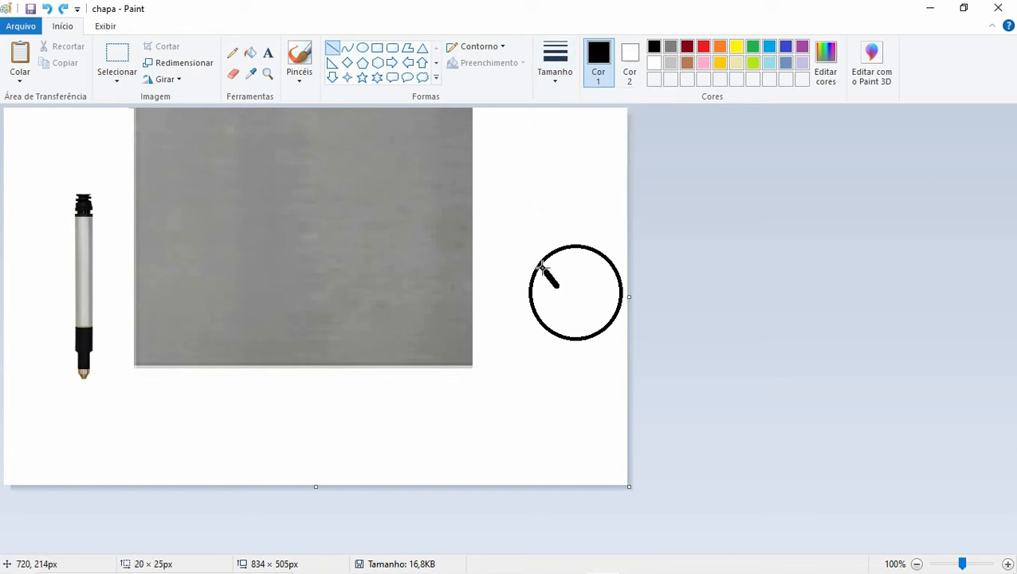
Step: Move the torch slightly toward the metal sheet and switch back to the Corte á água settings in SheetCam
left_click(117, 60)
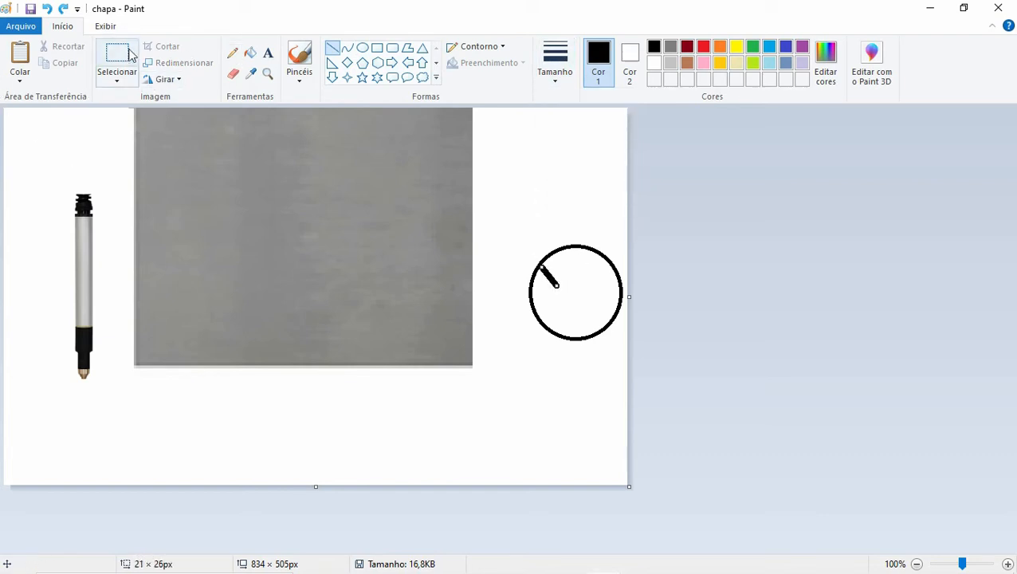
left_click_drag(98, 179, 51, 404)
left_click_drag(77, 360, 92, 342)
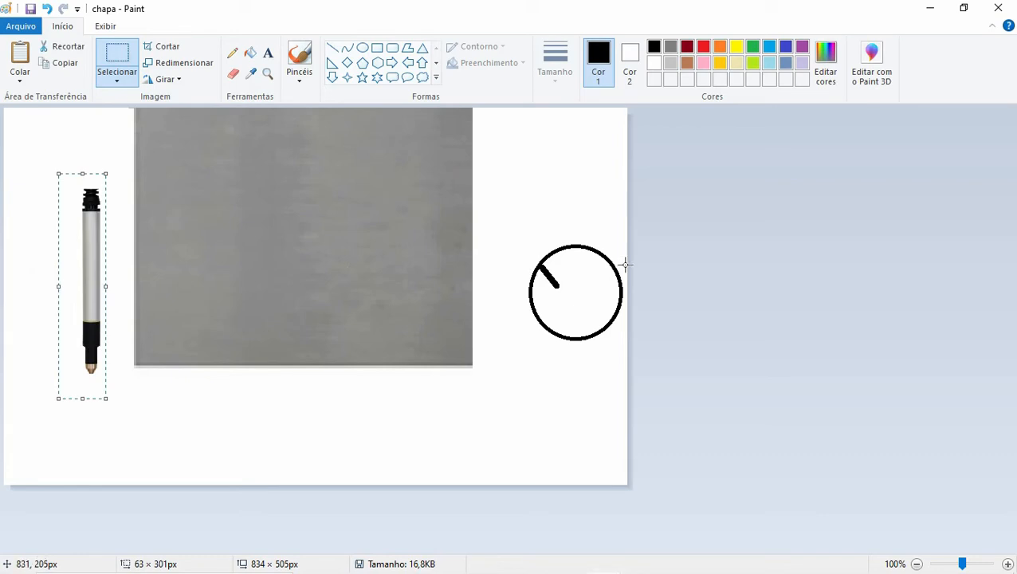
left_click(332, 48)
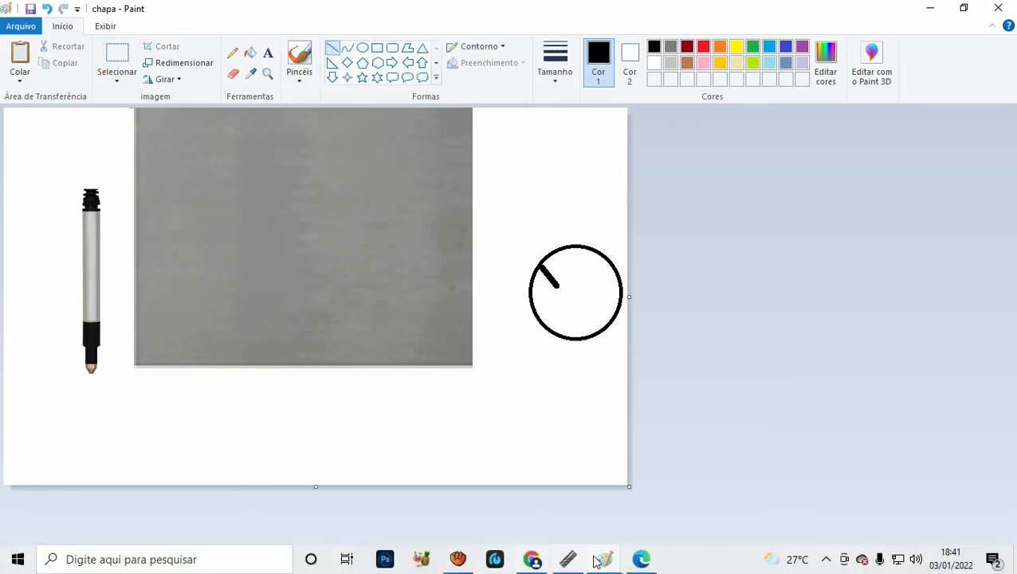
left_click(577, 560)
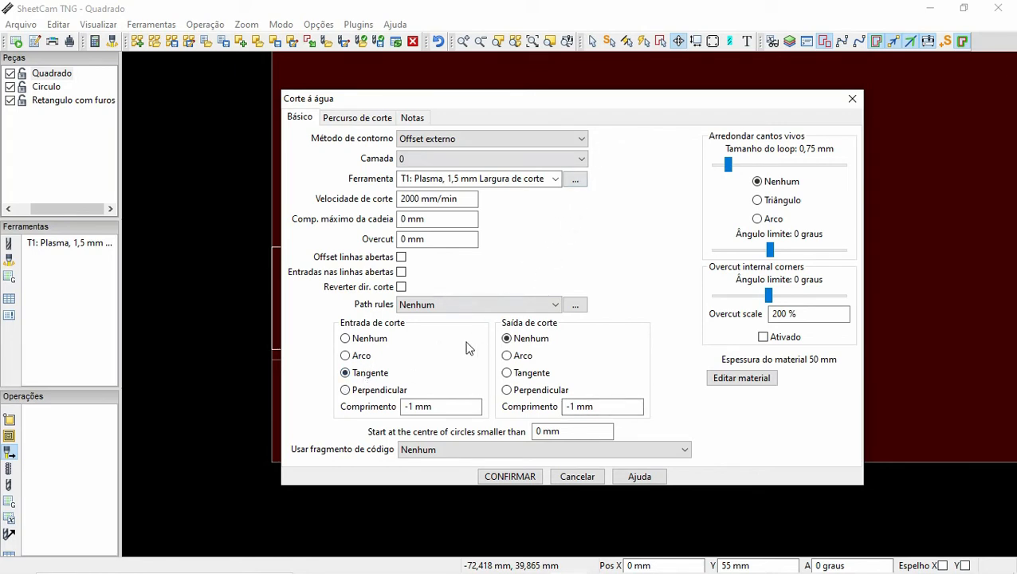
Step: Choose a Perpendicular lead-in, switch to the chapa image in Paint and draw two straight lines inside the circle, the longer about 33 by 84 px
left_click(451, 408)
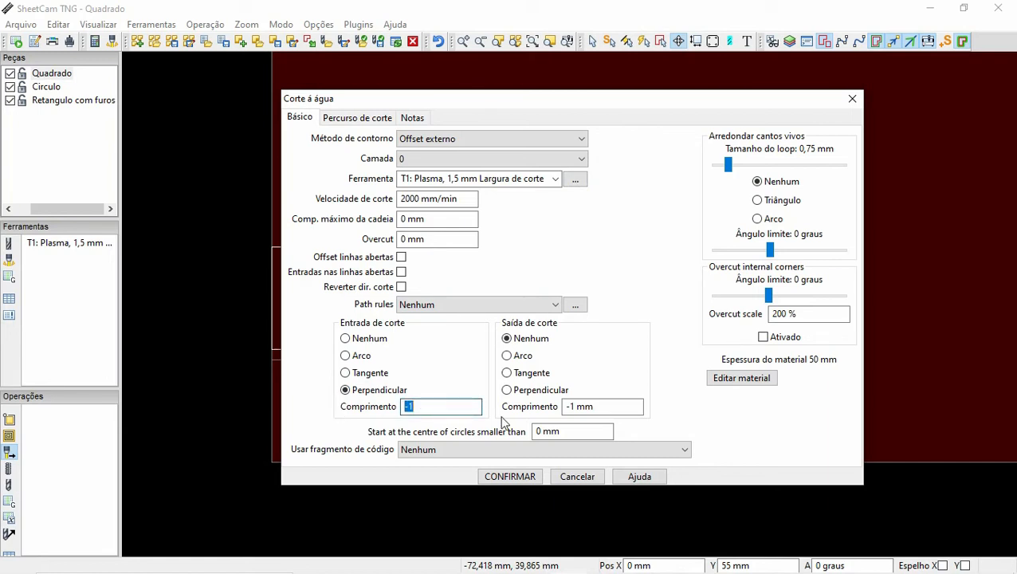
mouse_move(572, 560)
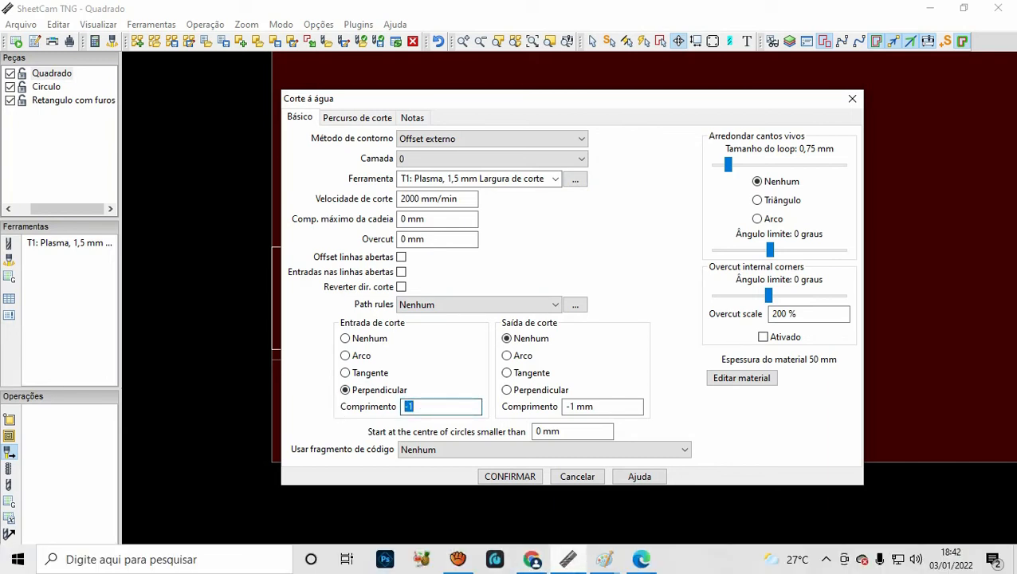
left_click(606, 561)
left_click(523, 510)
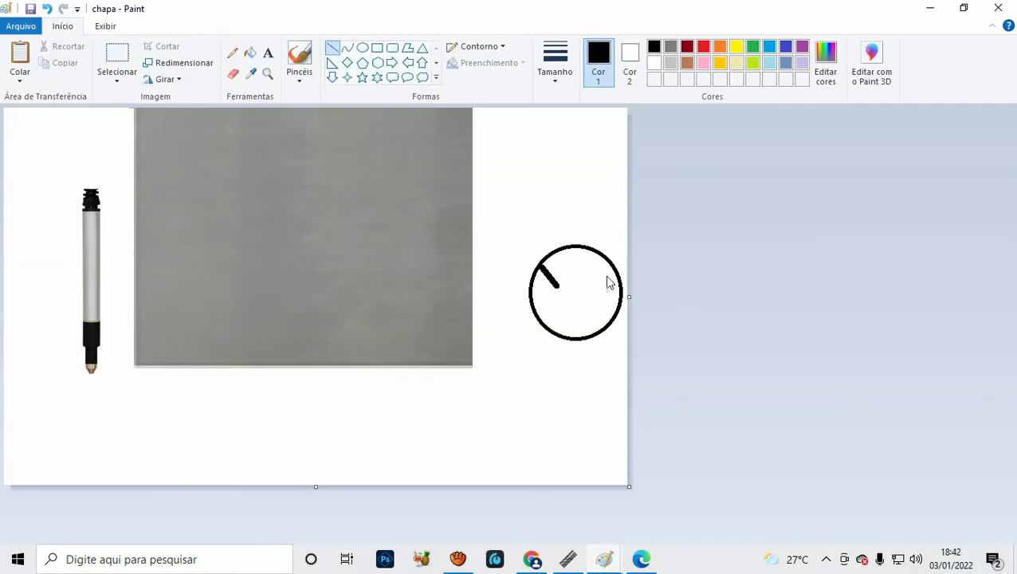
mouse_move(567, 248)
left_mouse_down()
mouse_move(563, 320)
mouse_move(574, 314)
left_mouse_up()
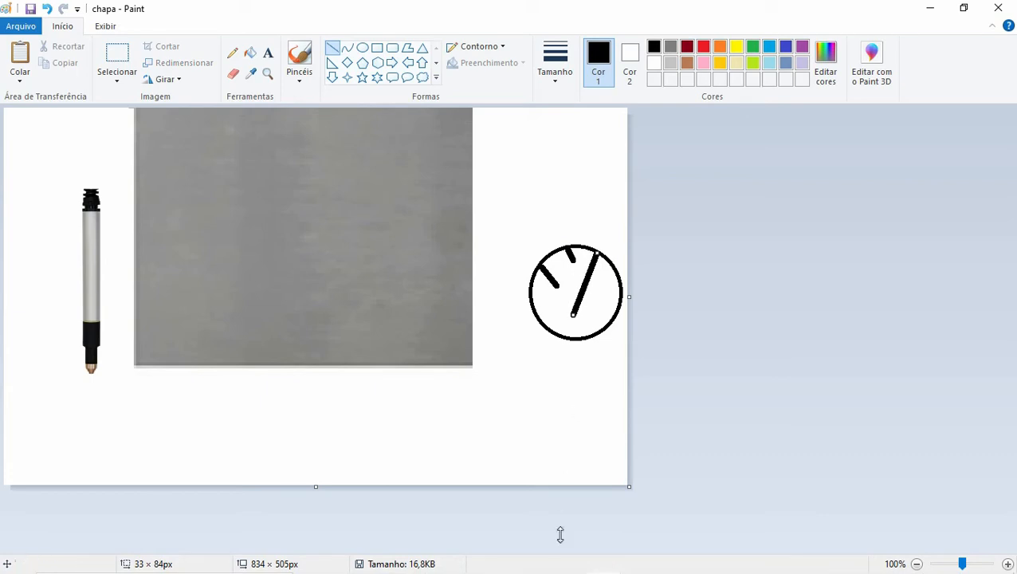
Step: Return to the Corte á água settings in SheetCam, set the lead-in length to 5 mm and choose a Tangente lead-out
mouse_move(550, 571)
left_click(570, 560)
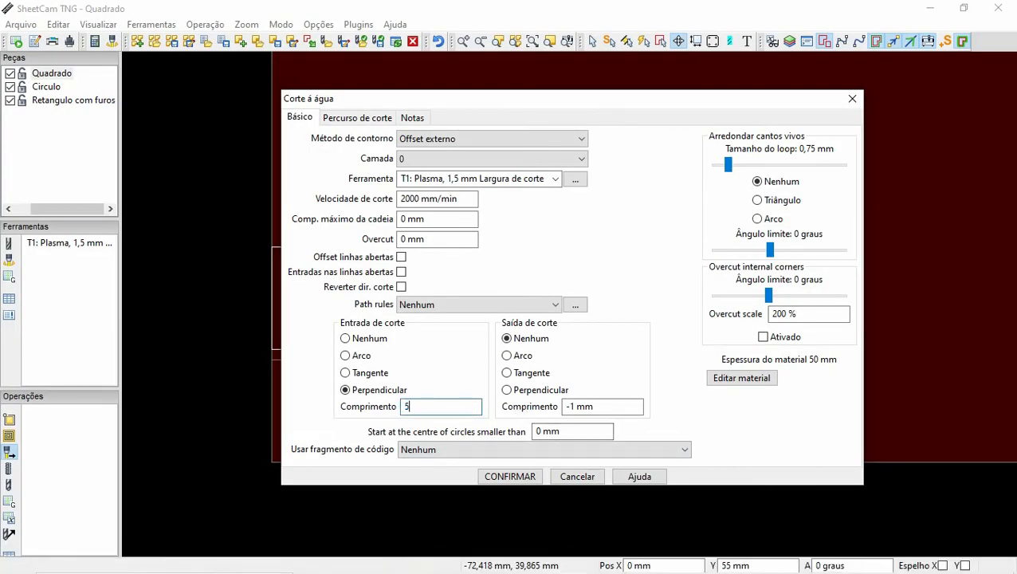
left_click(595, 407)
left_click(507, 372)
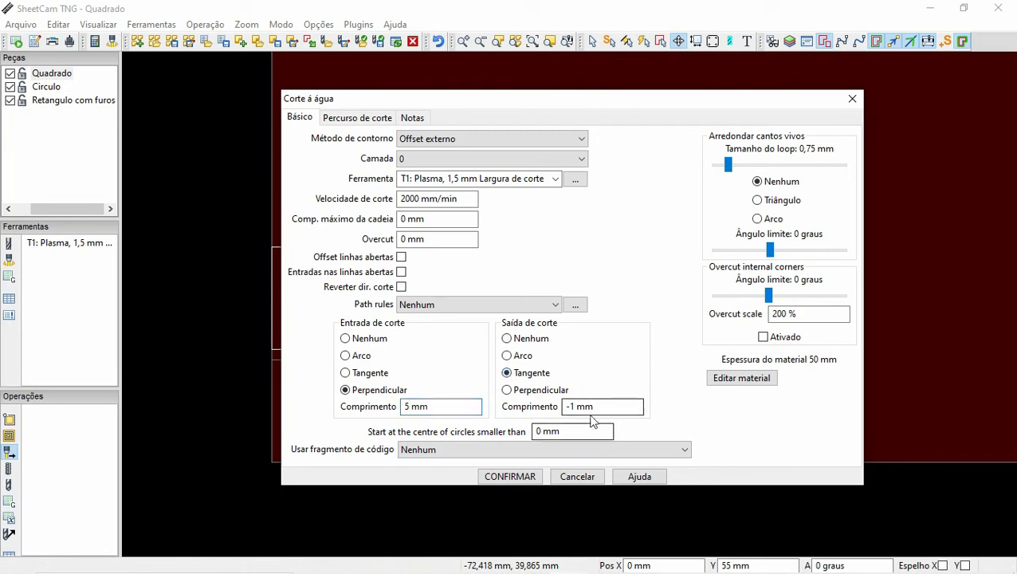
Step: Switch to the chapa image in Paint and move the torch slightly farther from the metal sheet
mouse_move(568, 566)
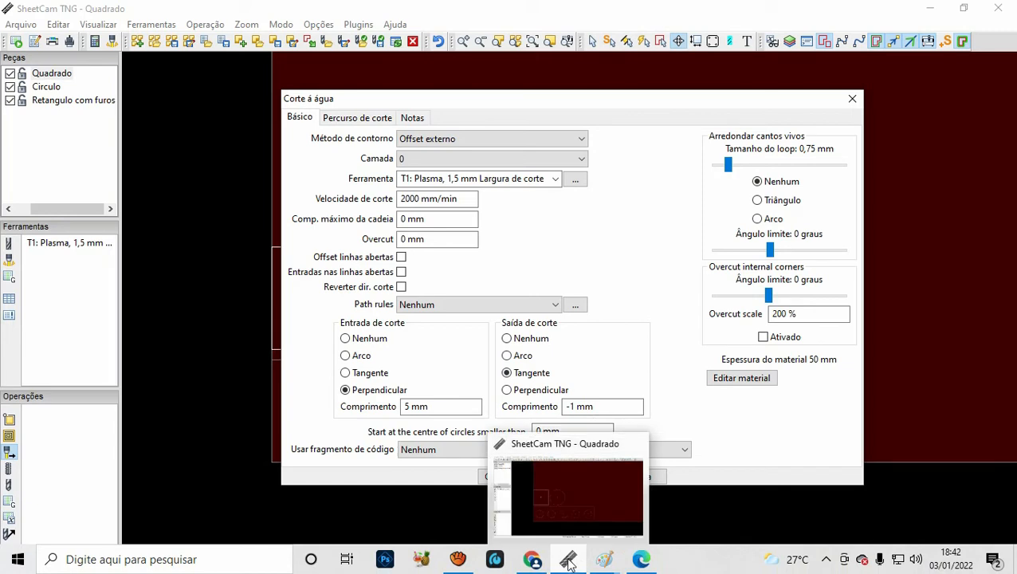
mouse_move(604, 560)
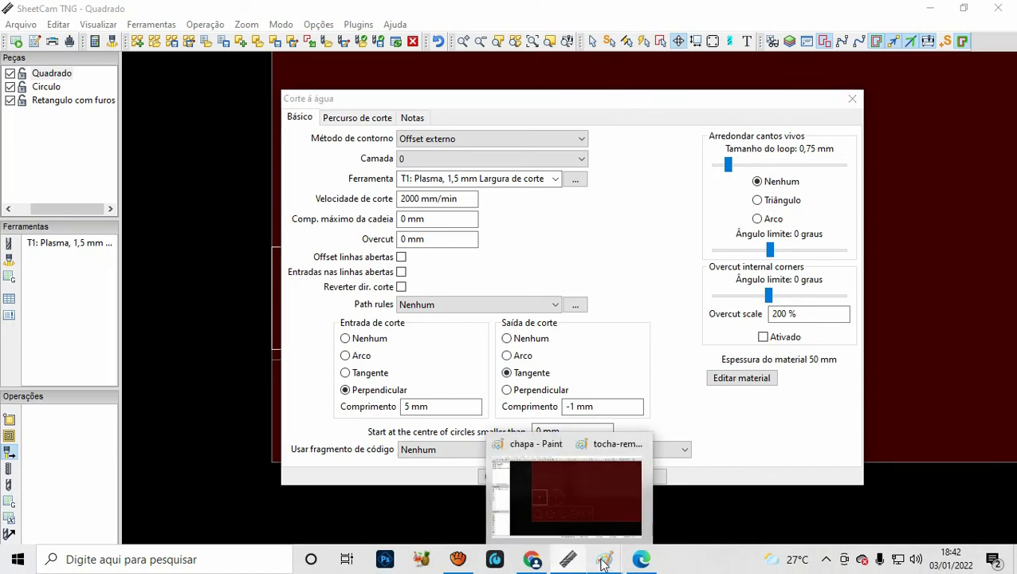
left_click(523, 485)
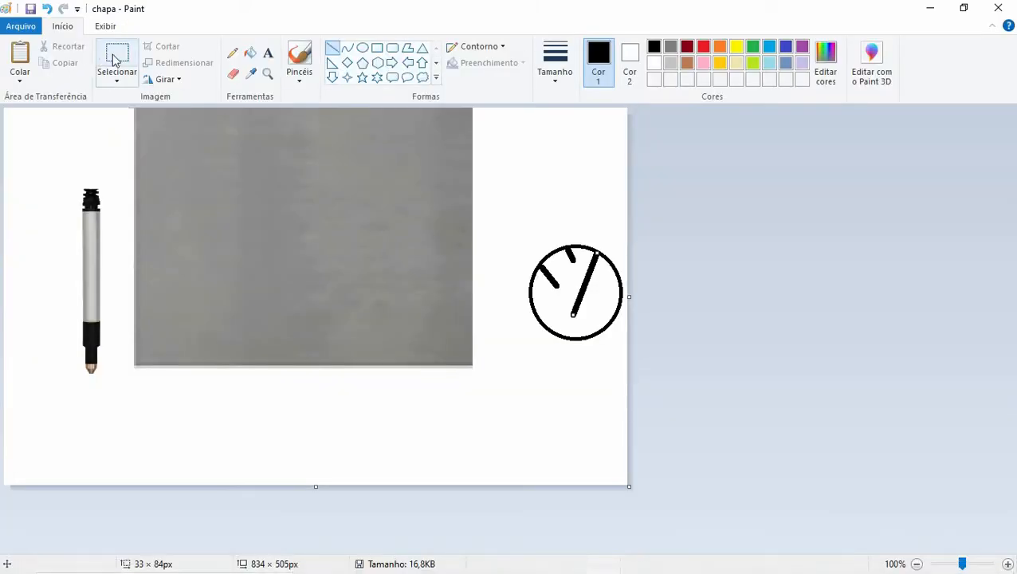
left_click_drag(116, 169, 52, 403)
left_click_drag(91, 345, 58, 340)
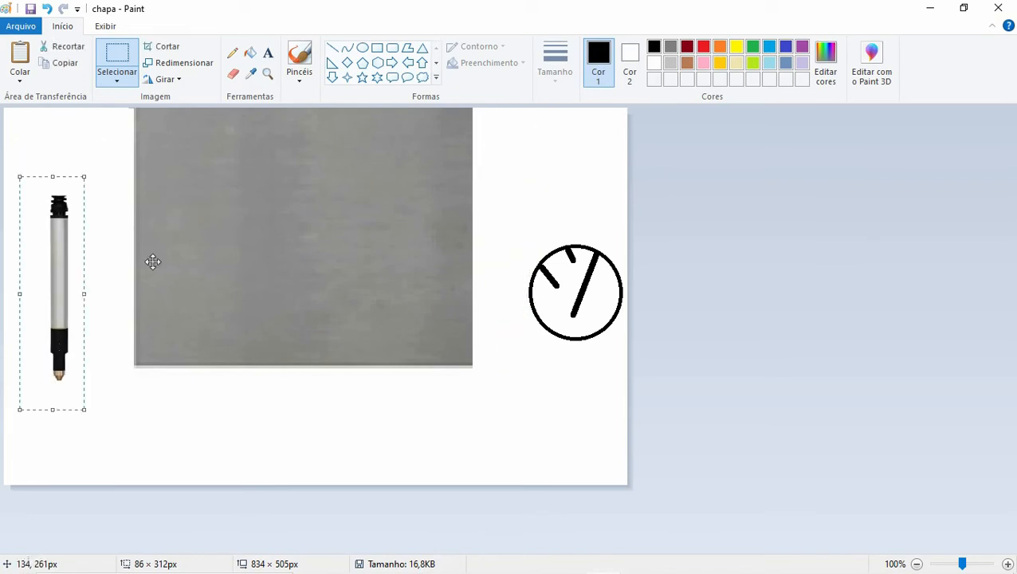
Step: Try a line about 15 by 65 px running outward from the circle's lower-left edge, and undo it
left_click(332, 48)
left_click_drag(543, 328, 534, 377)
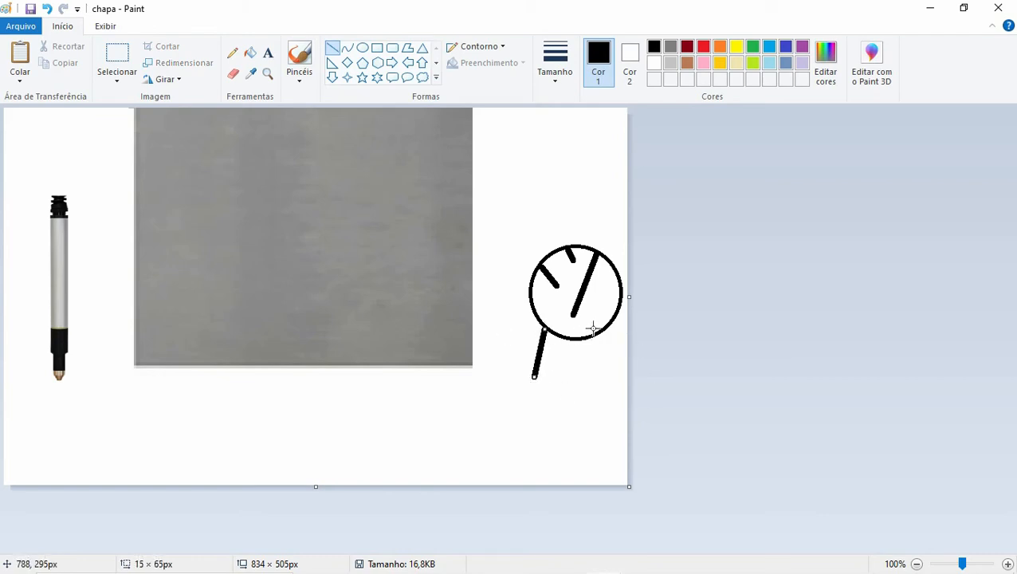
key("ctrl+z")
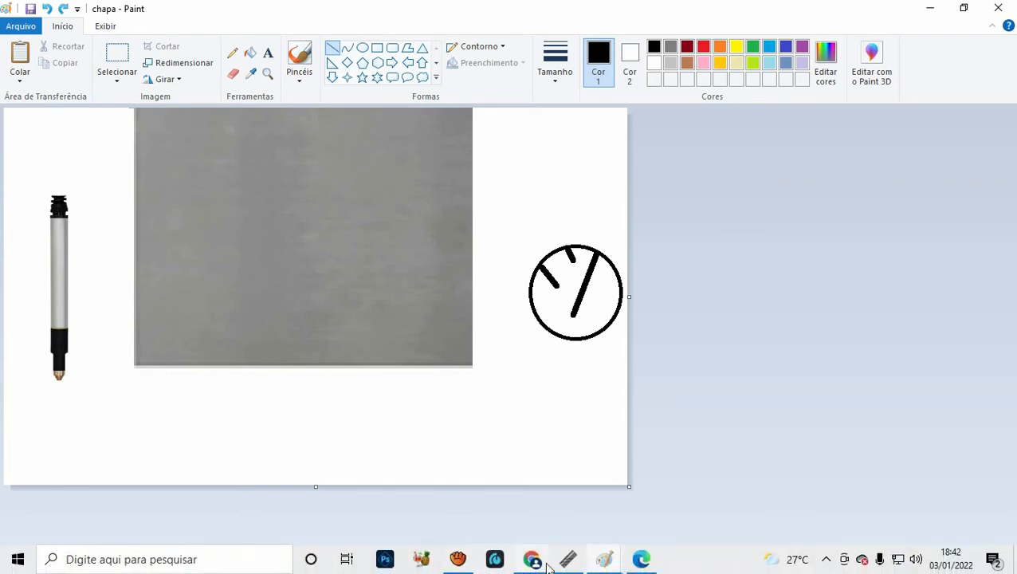
Step: Return to SheetCam, set the lead-out to Nenhum and create the external offset cutting operation
mouse_move(567, 565)
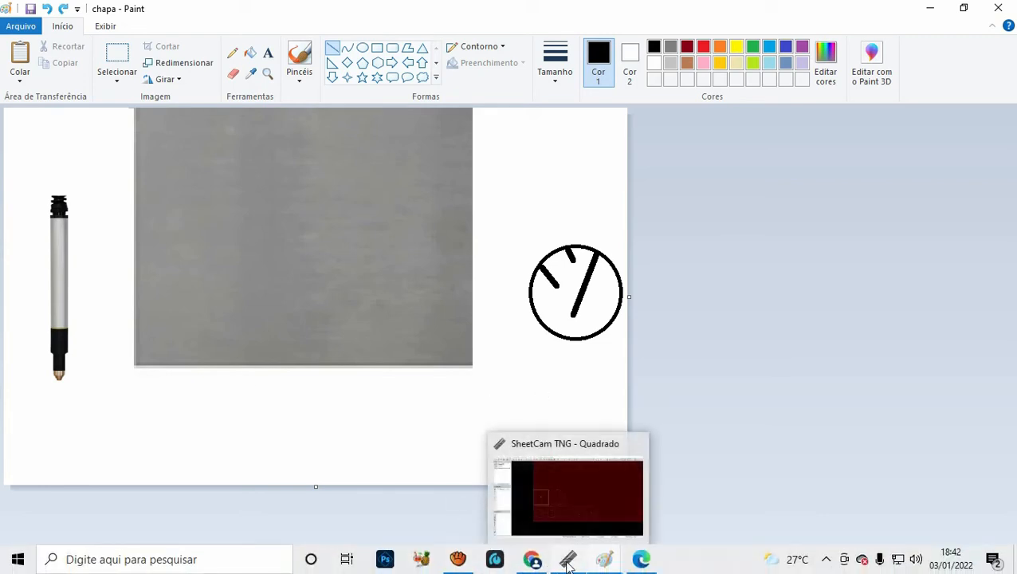
left_click(568, 562)
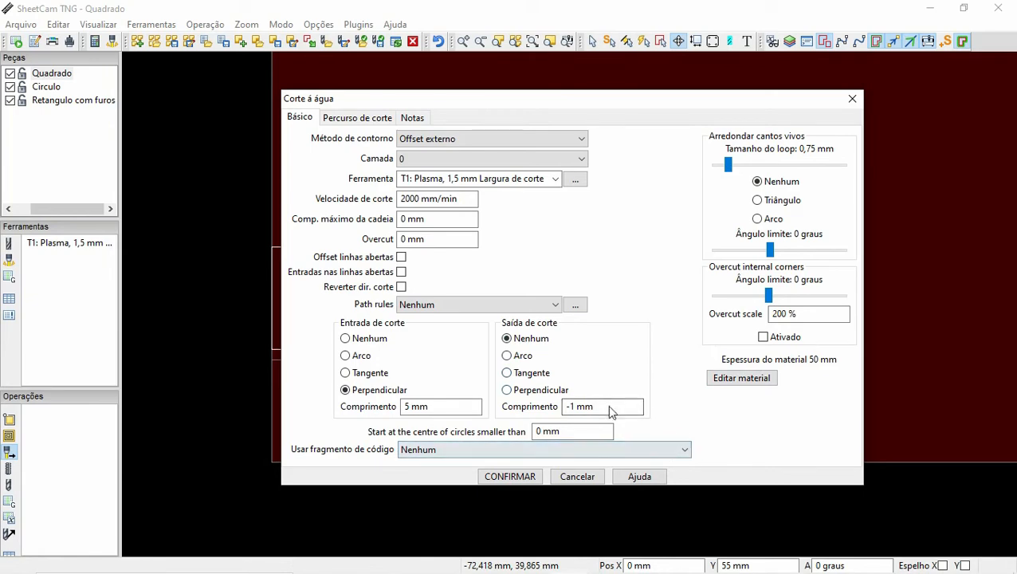
left_click(509, 477)
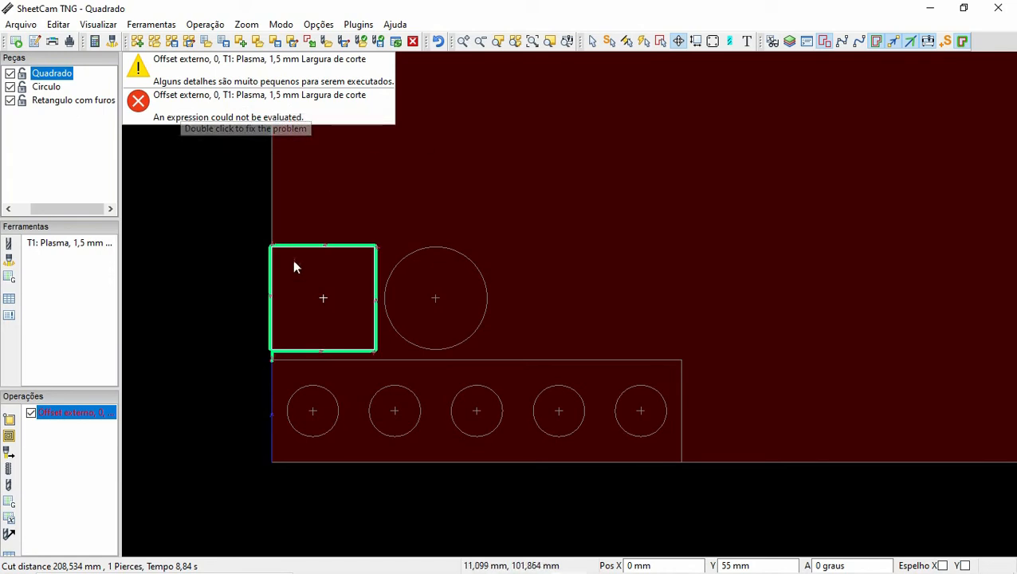
Step: Set the cut width of plasma tool T1 to 2 mm
scroll(295, 366, "up", 3)
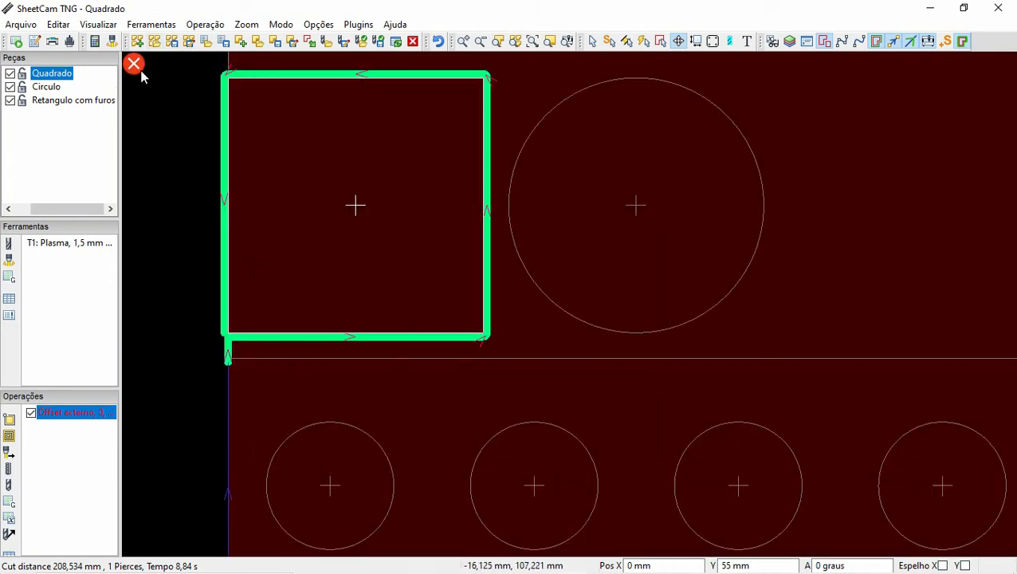
double_click(79, 251)
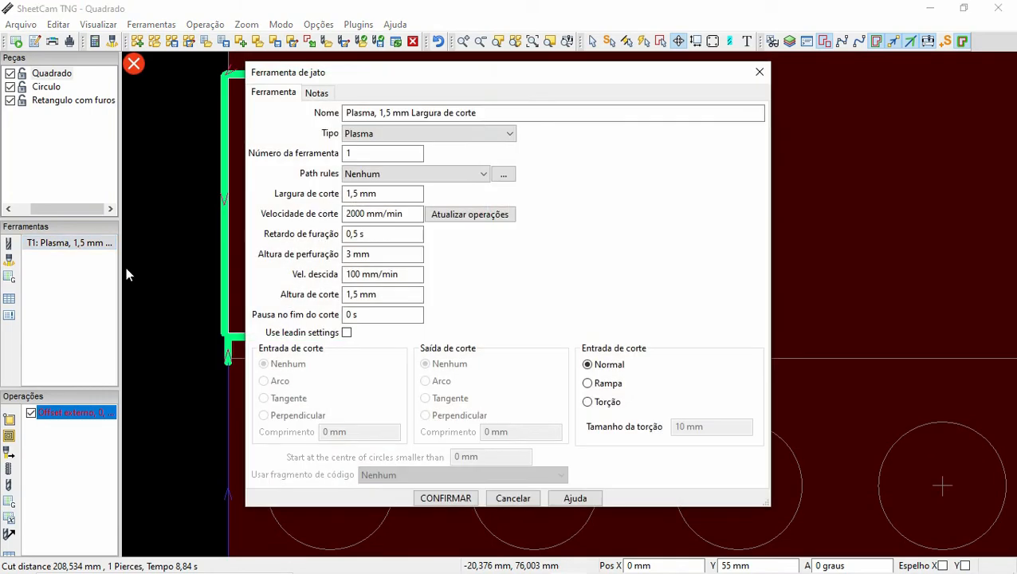
triple_click(403, 195)
key("BackSpace")
type("2")
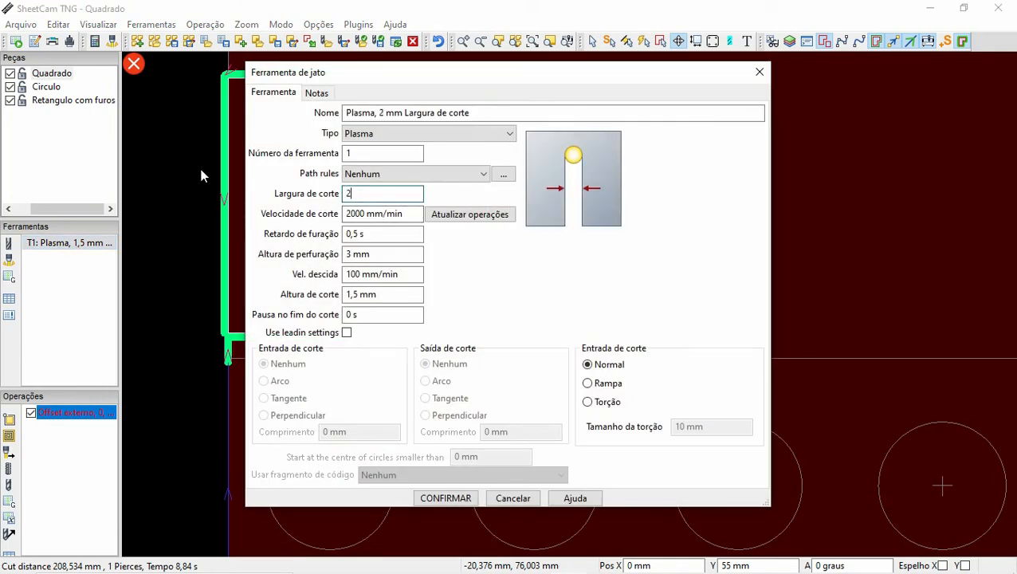
left_click(466, 500)
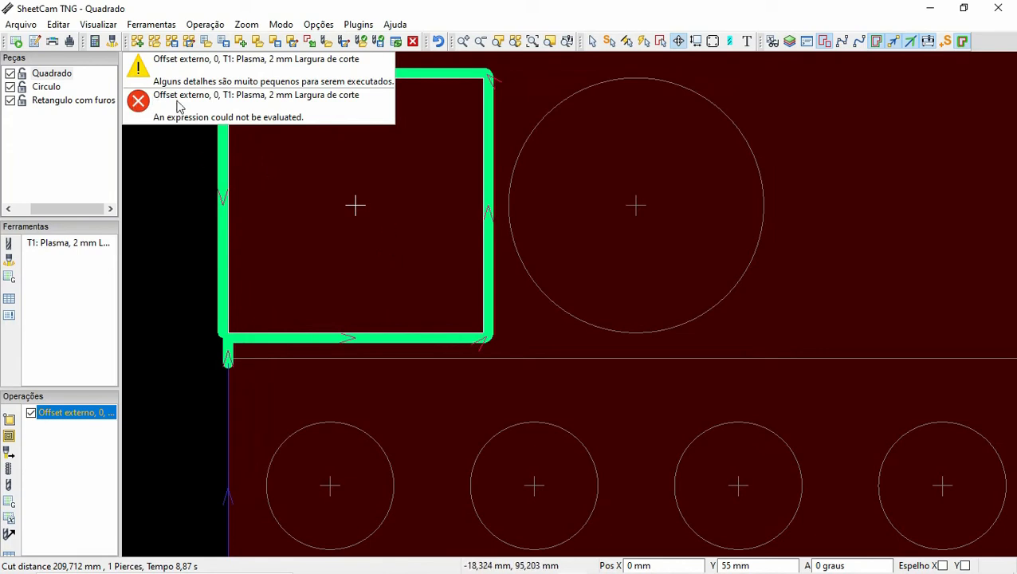
Step: Move the square's cutting start point to its right side, just above the lower-right corner
scroll(364, 253, "down", 4)
scroll(271, 177, "up", 2)
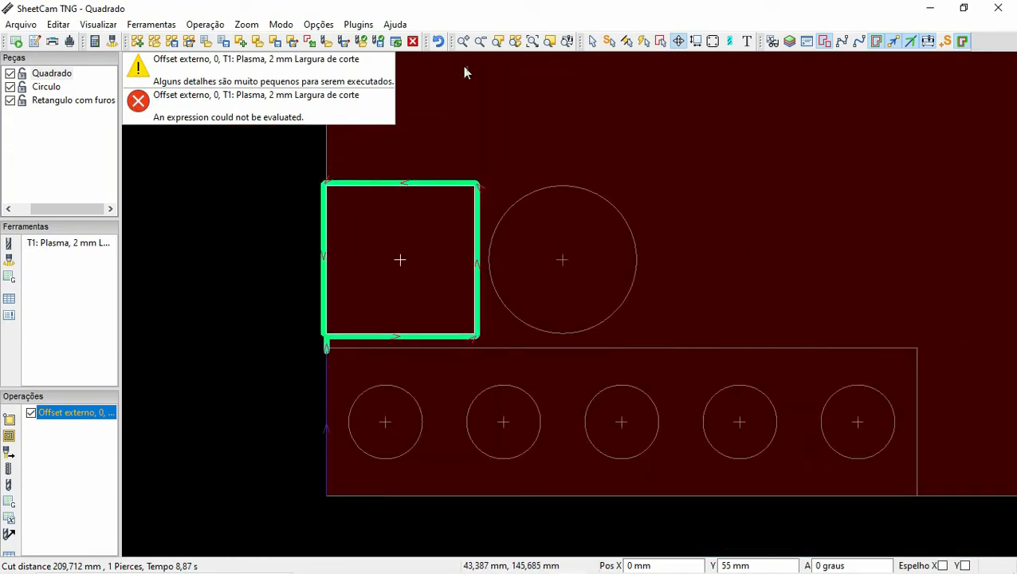
left_click(595, 43)
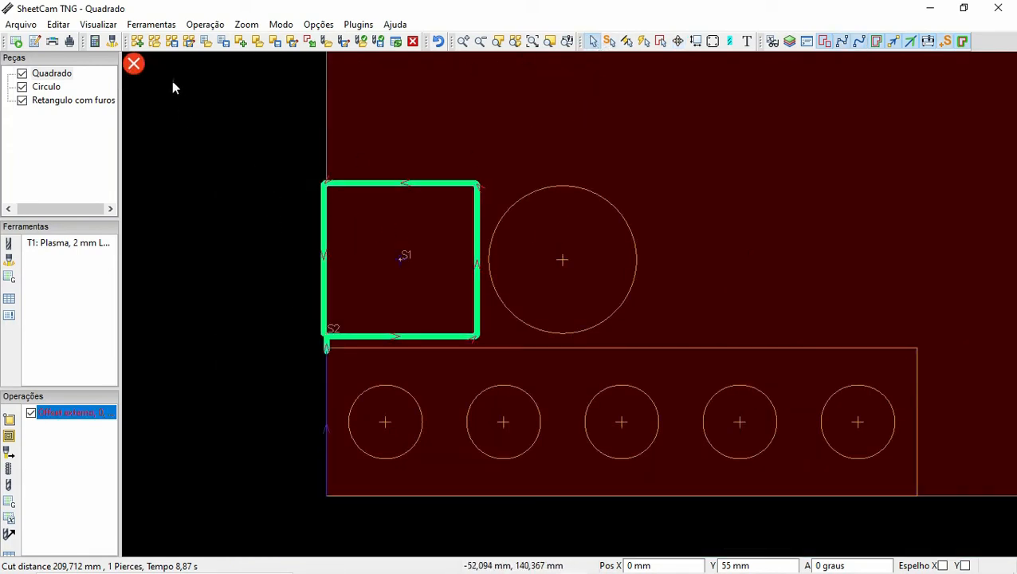
mouse_move(135, 65)
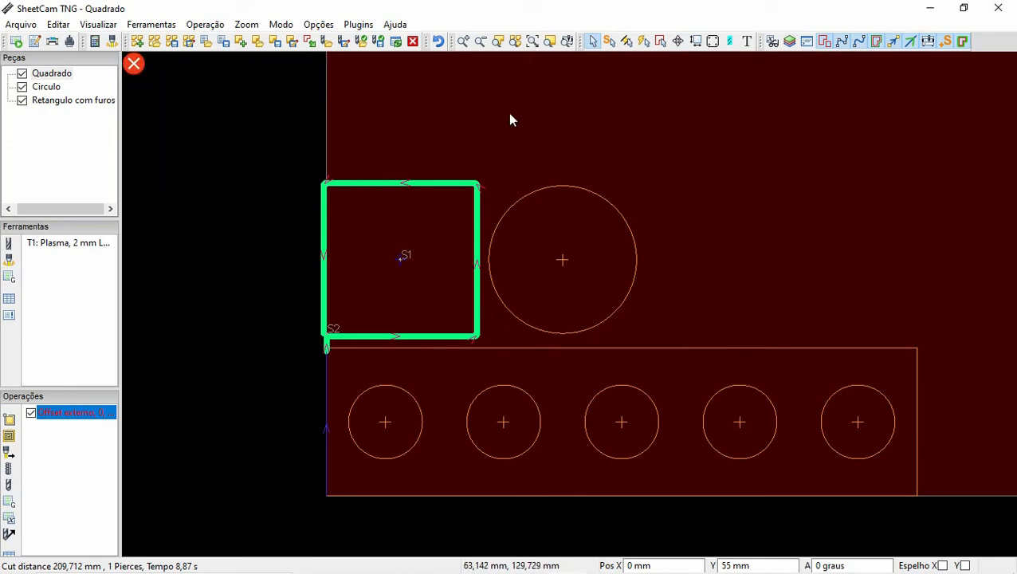
scroll(447, 303, "up", 2)
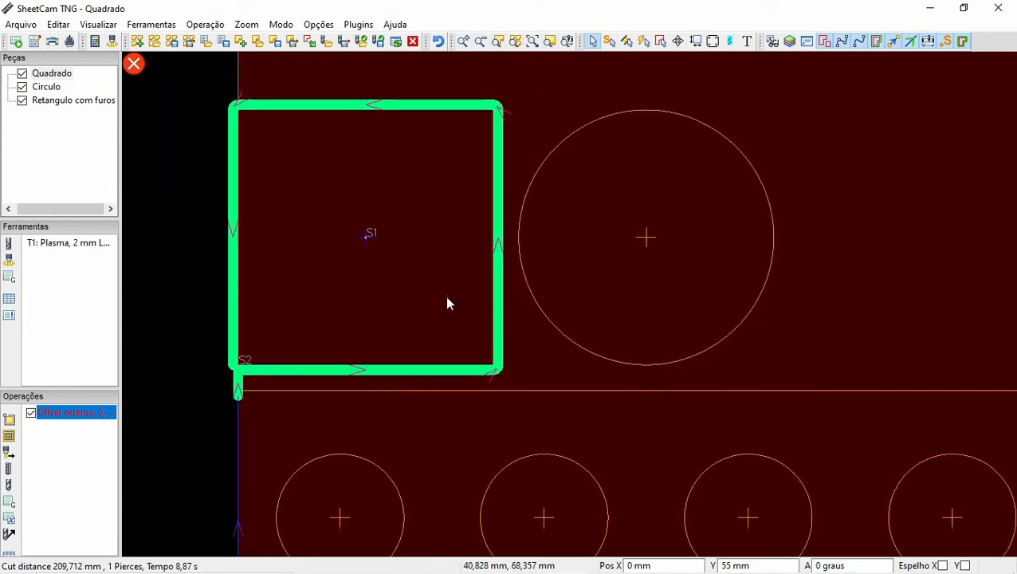
left_click(608, 44)
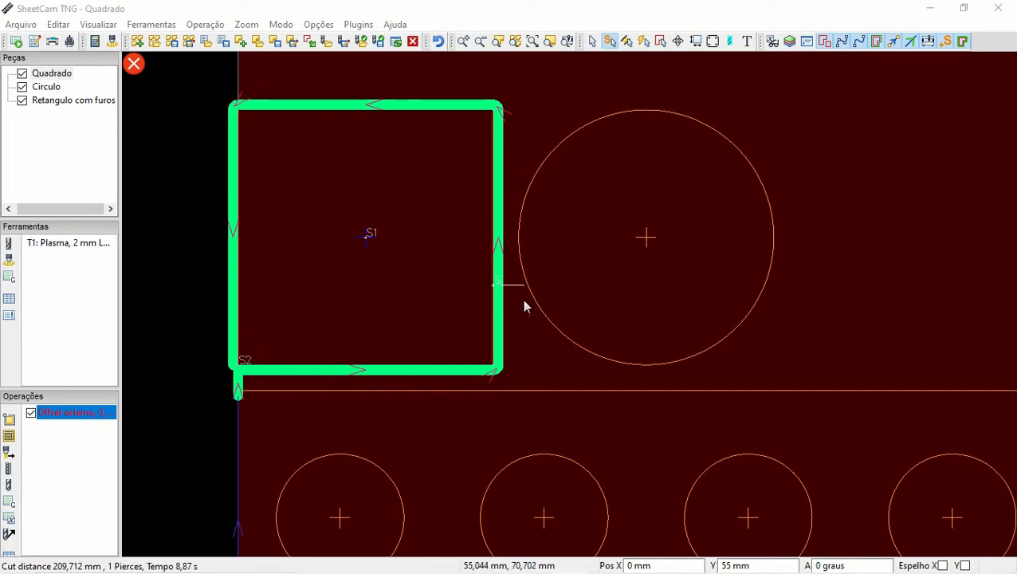
left_click(511, 342)
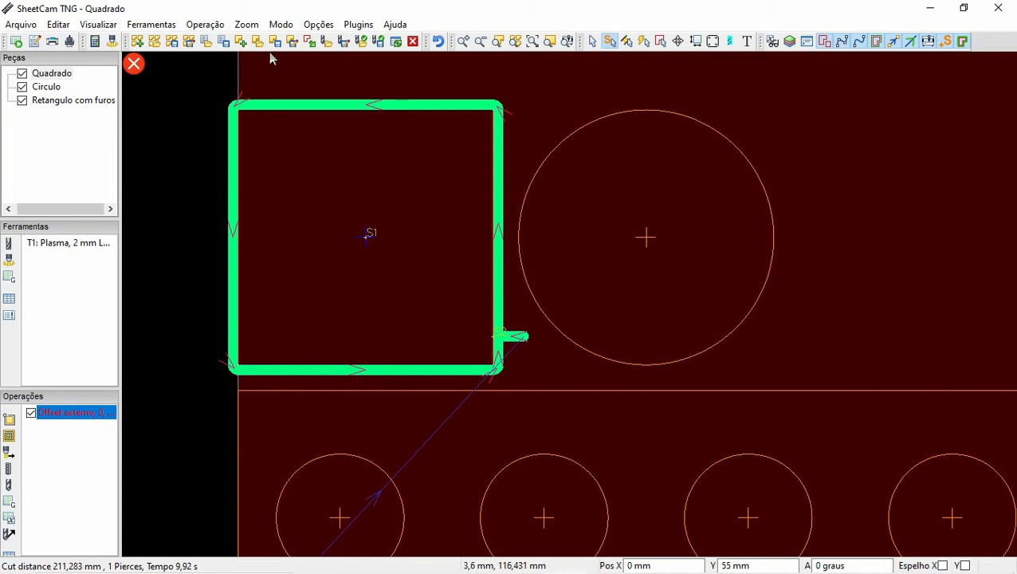
Step: Examine the square's cutting path, its start points, the perpendicular lead-in and the rapid move from the sheet origin
scroll(389, 467, "down", 2)
scroll(327, 546, "up", 2)
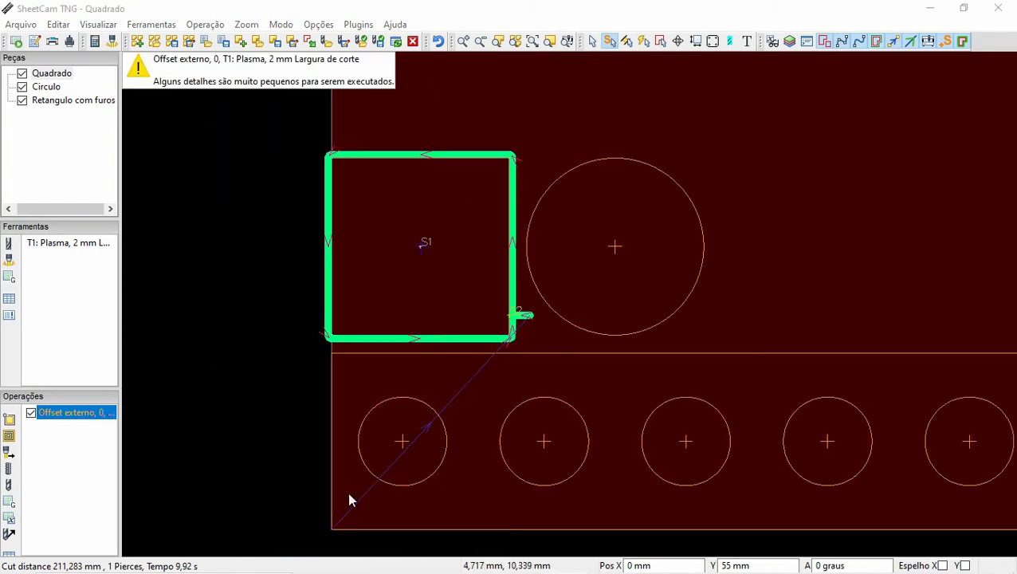
scroll(422, 271, "up", 4)
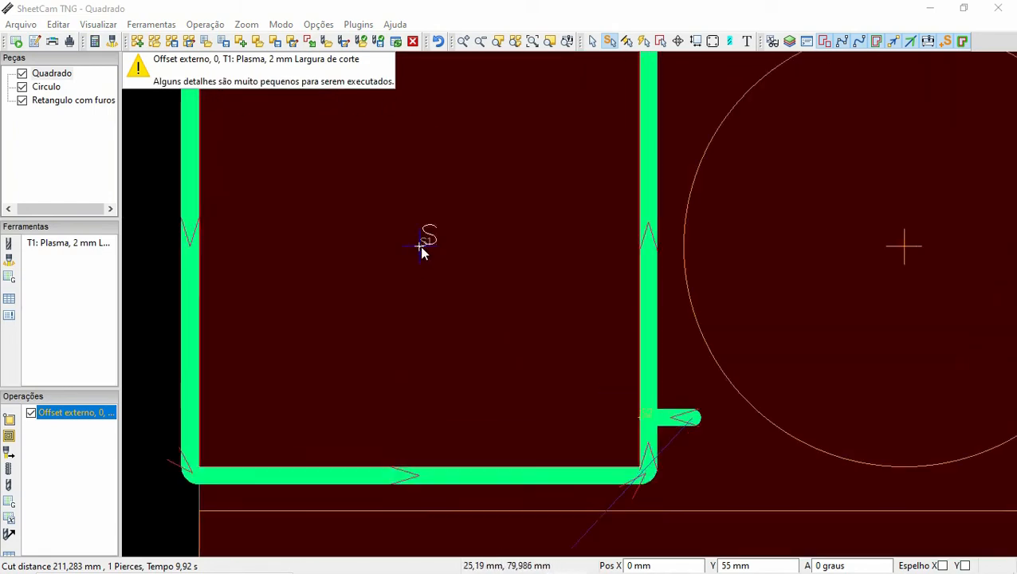
scroll(420, 257, "down", 5)
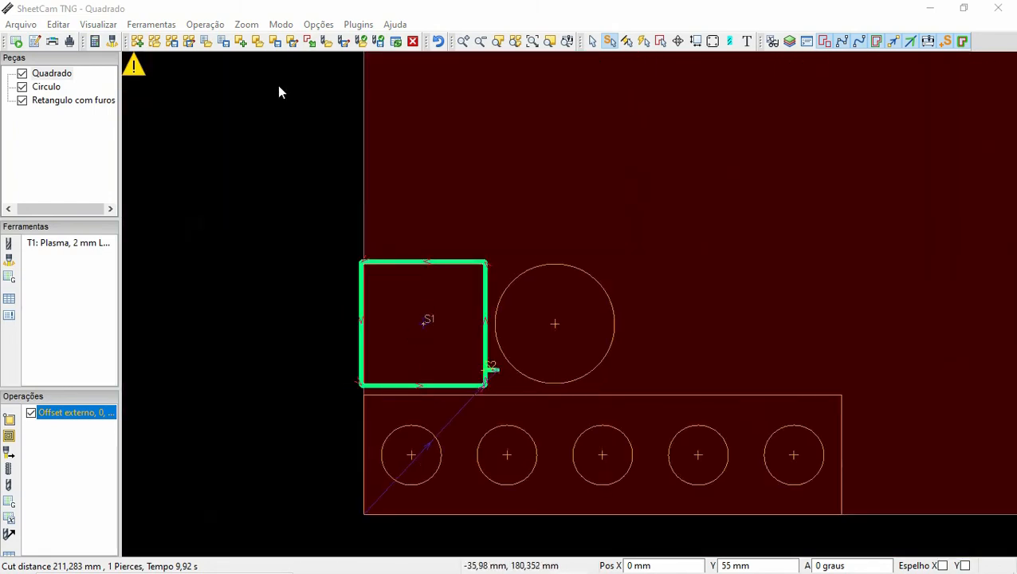
scroll(399, 359, "up", 2)
scroll(410, 502, "down", 4)
scroll(410, 522, "up", 4)
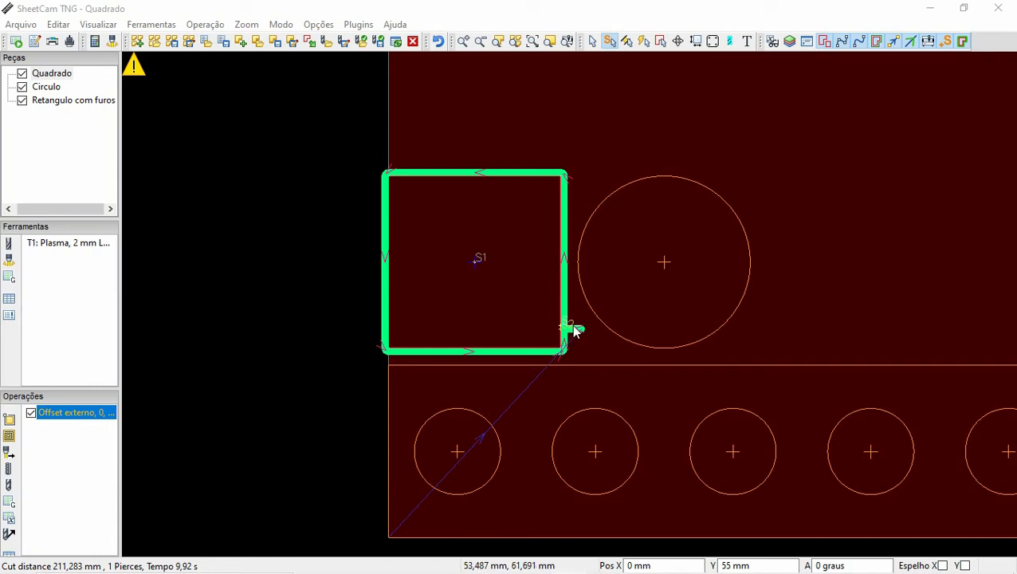
scroll(571, 351, "up", 3)
scroll(571, 354, "down", 2)
scroll(599, 329, "up", 2)
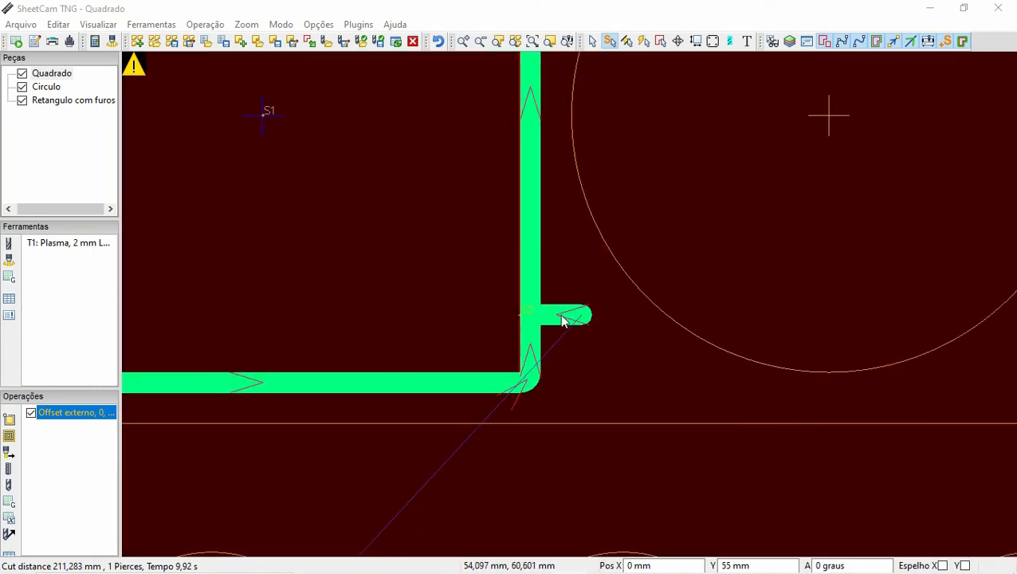
scroll(531, 359, "down", 3)
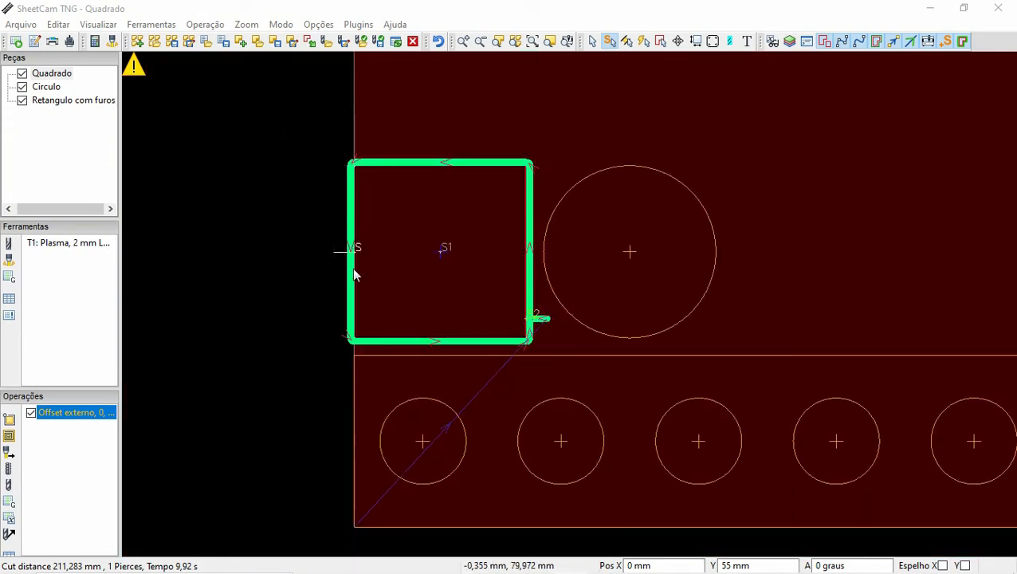
scroll(543, 319, "up", 2)
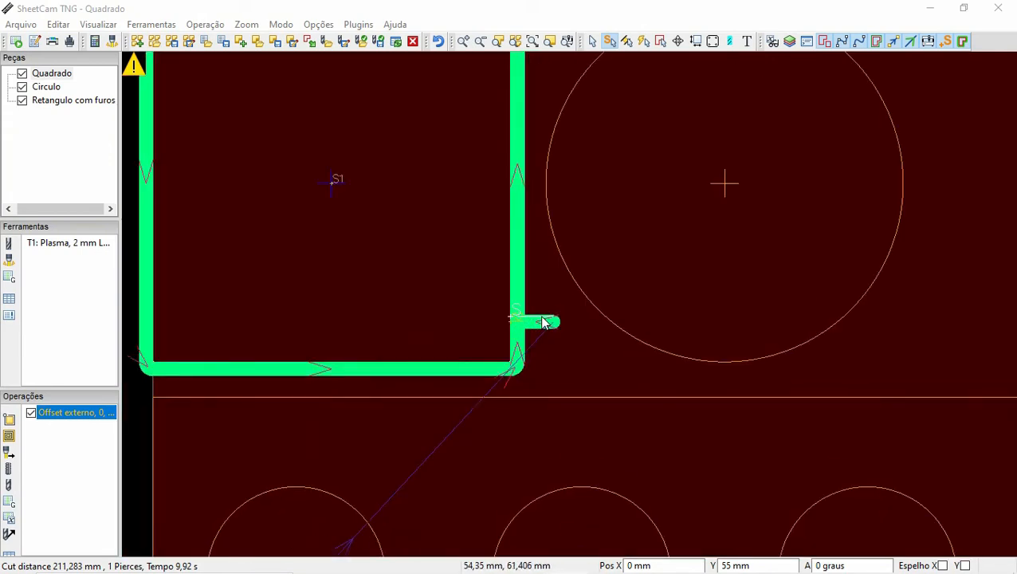
scroll(517, 339, "up", 1)
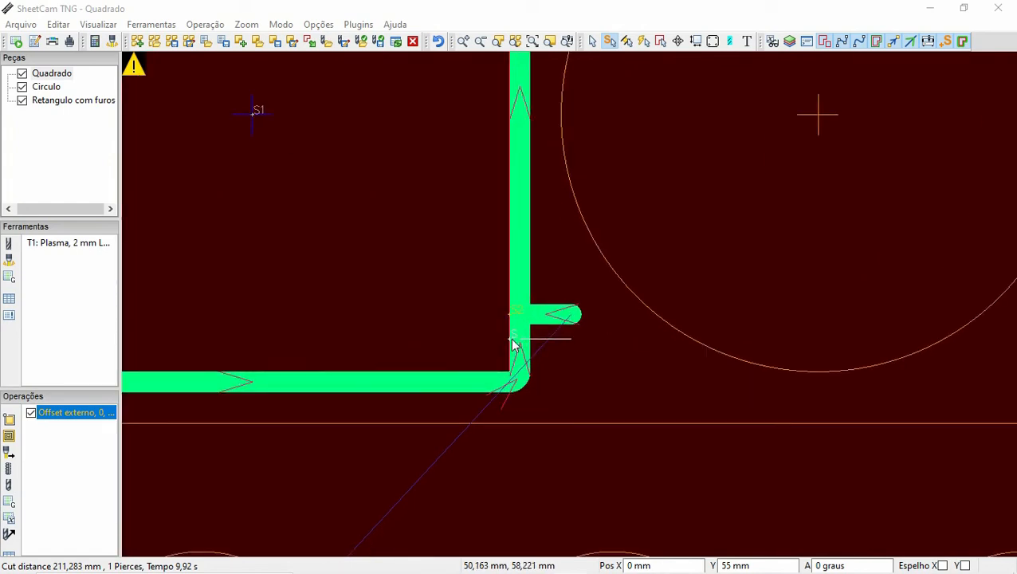
scroll(522, 352, "down", 3)
scroll(515, 345, "up", 5)
scroll(550, 239, "down", 5)
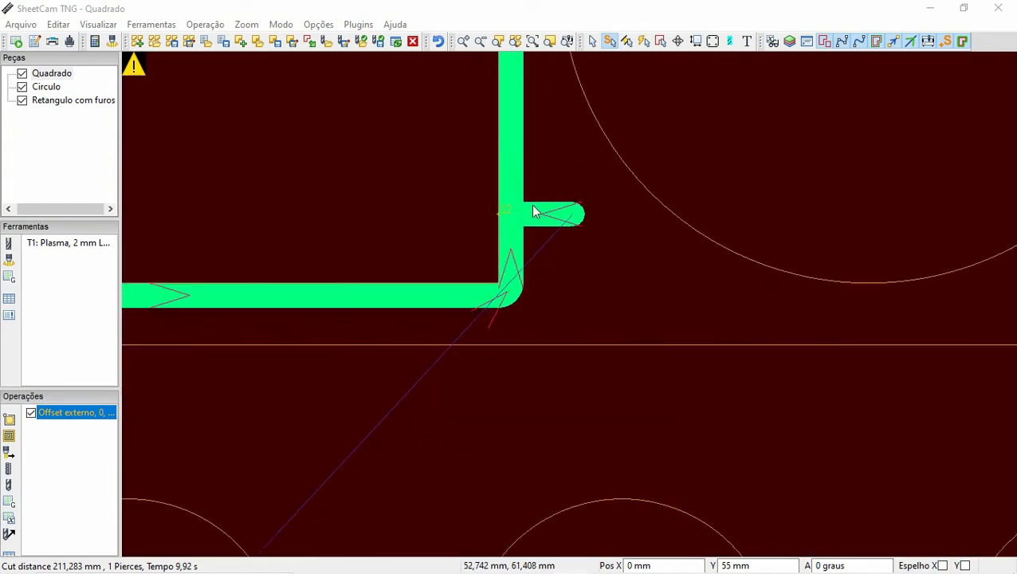
scroll(541, 221, "down", 1)
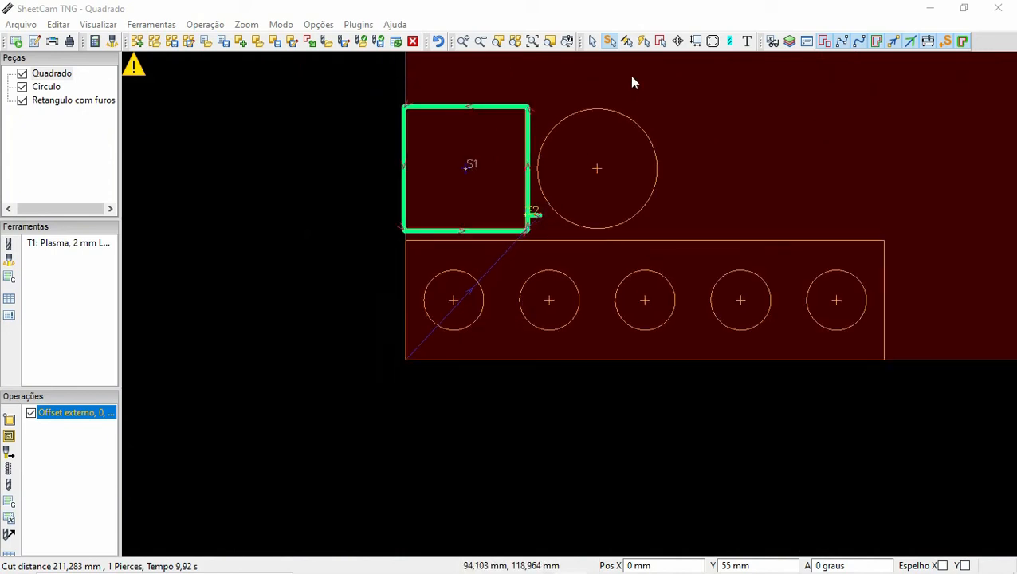
Step: Examine the warning about the external offset operation, the square's central start point and the cutting path with its lead-in
scroll(470, 177, "up", 3)
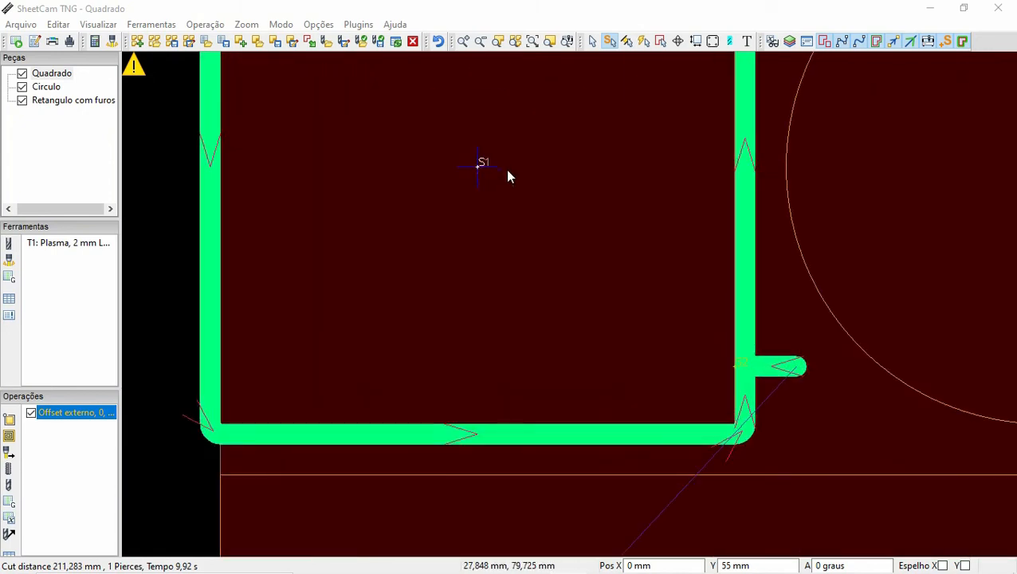
mouse_move(133, 67)
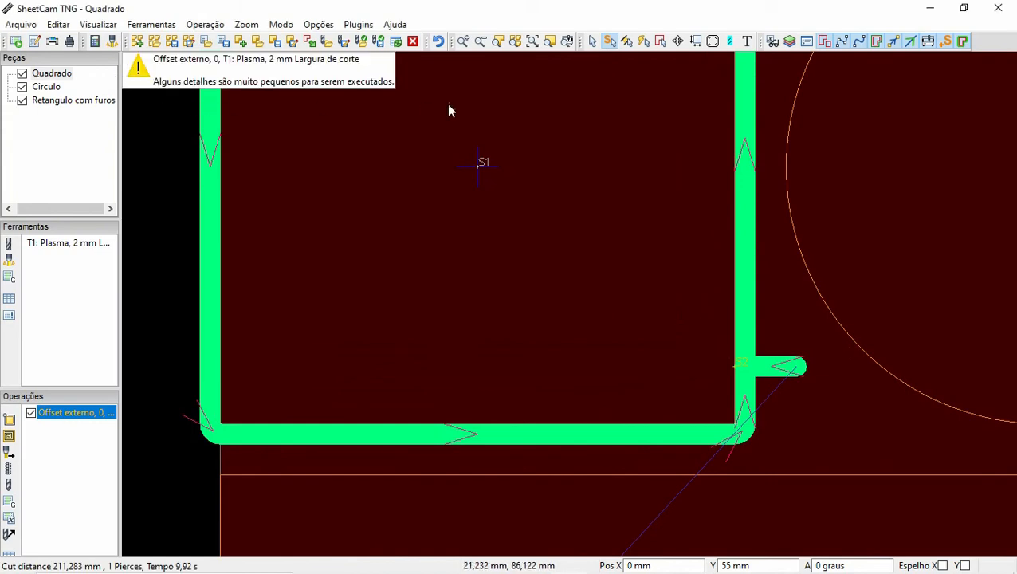
scroll(489, 211, "up", 3)
scroll(503, 116, "down", 3)
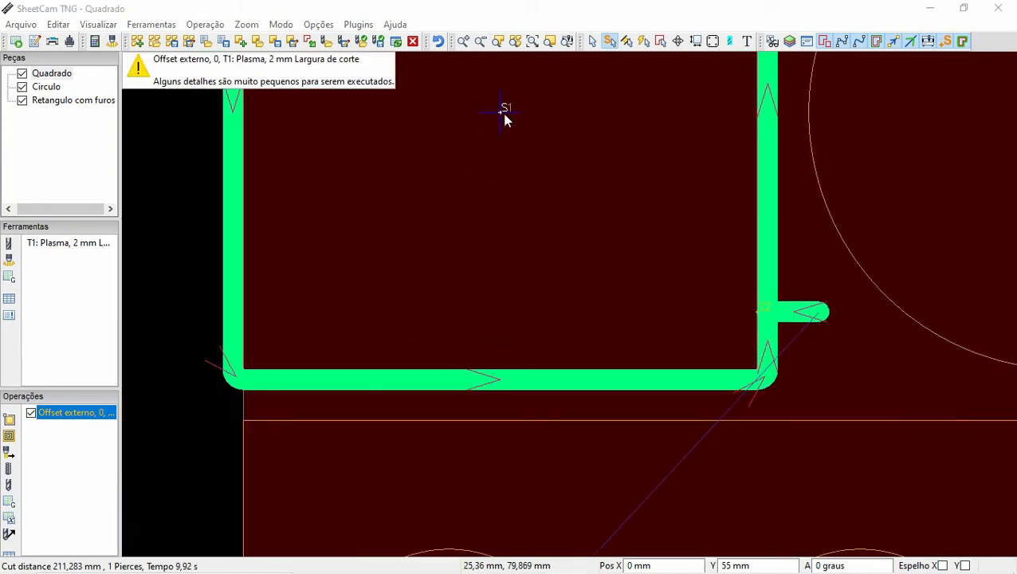
scroll(594, 172, "down", 3)
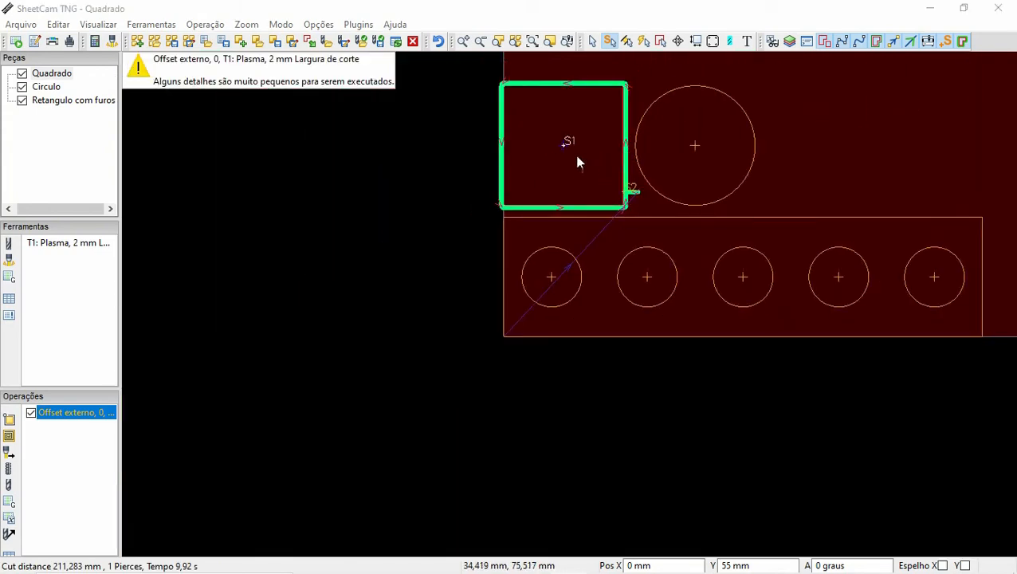
scroll(578, 152, "up", 3)
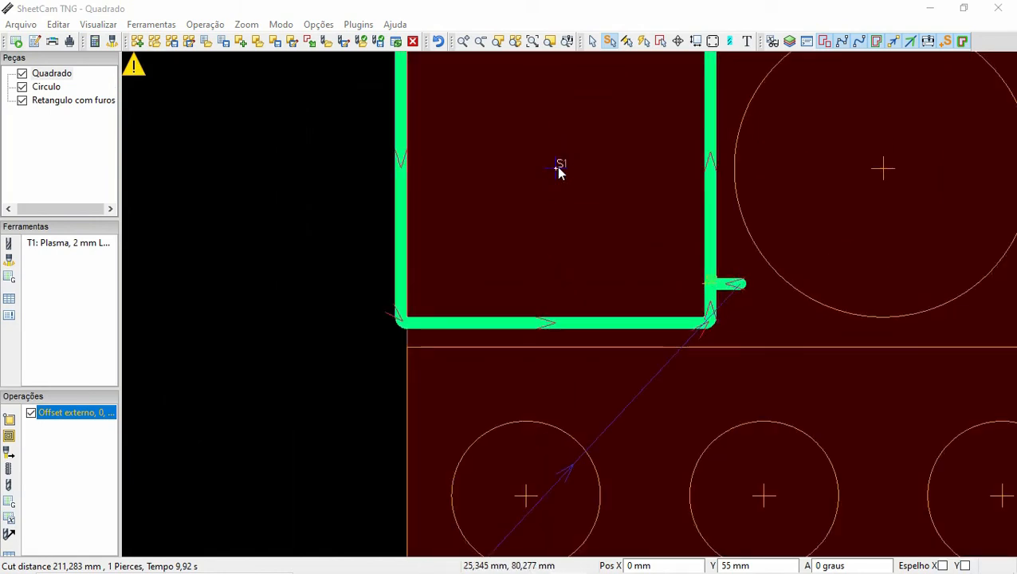
scroll(558, 170, "up", 2)
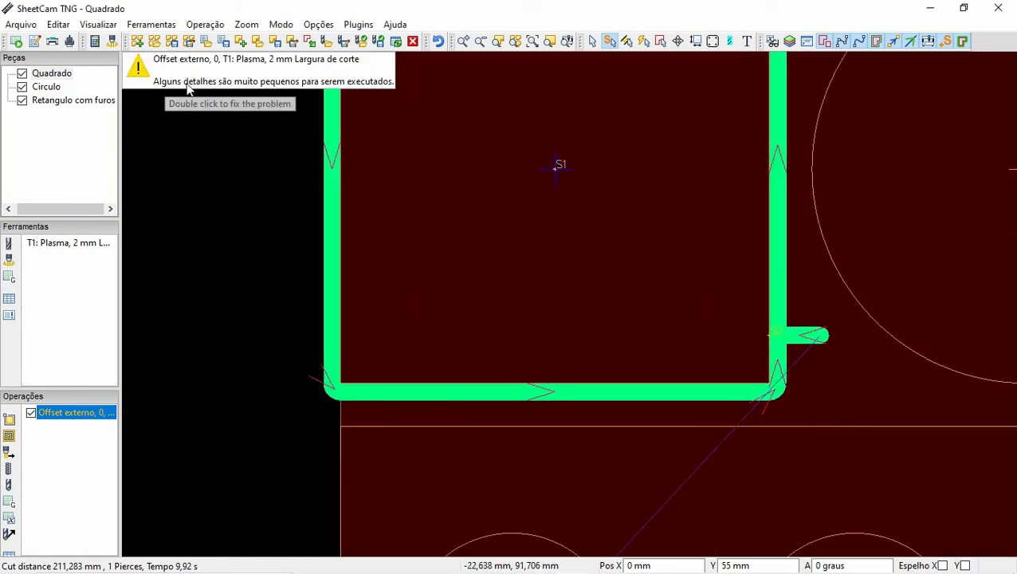
scroll(565, 169, "down", 3)
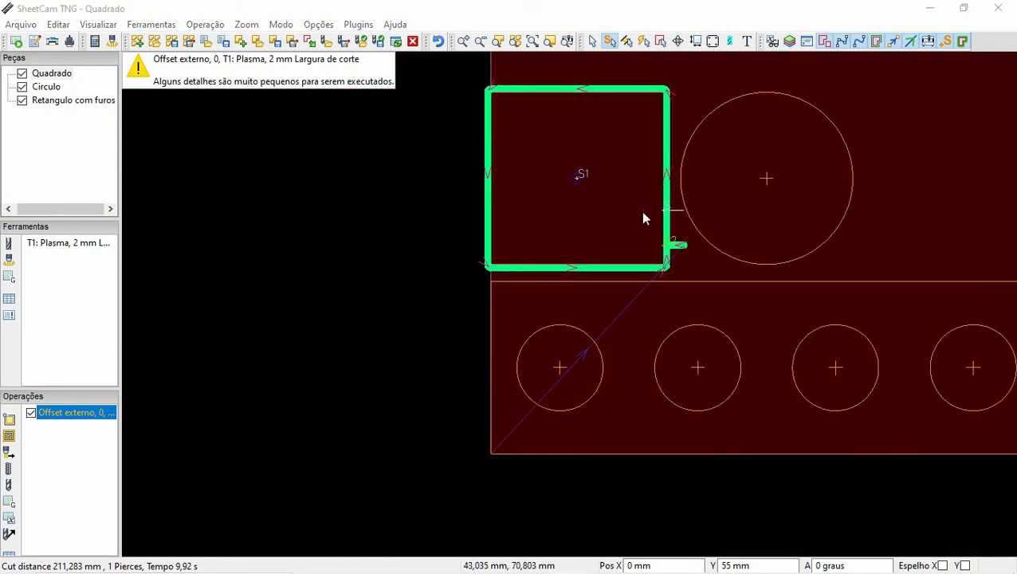
scroll(674, 235, "up", 2)
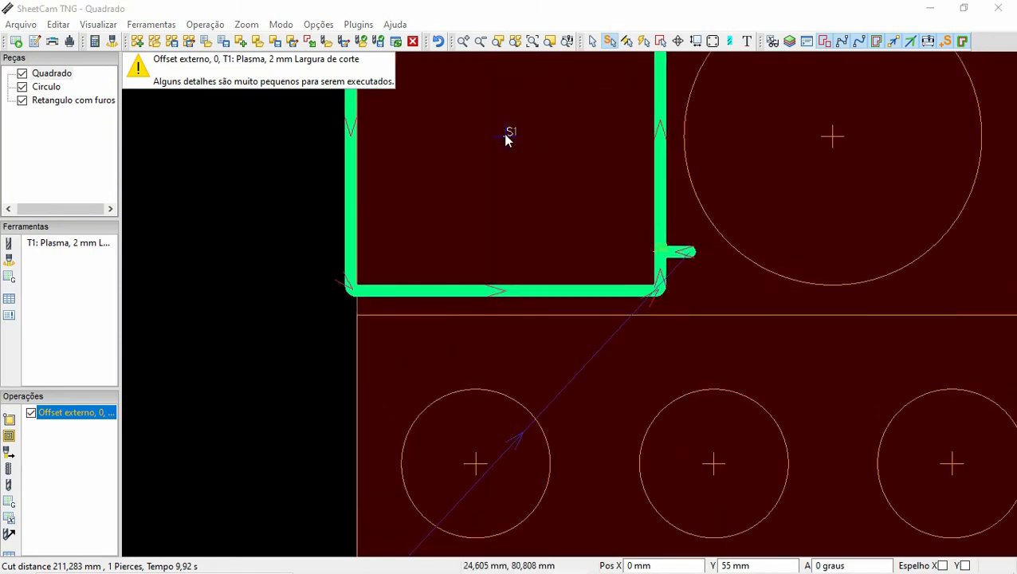
scroll(712, 263, "up", 2)
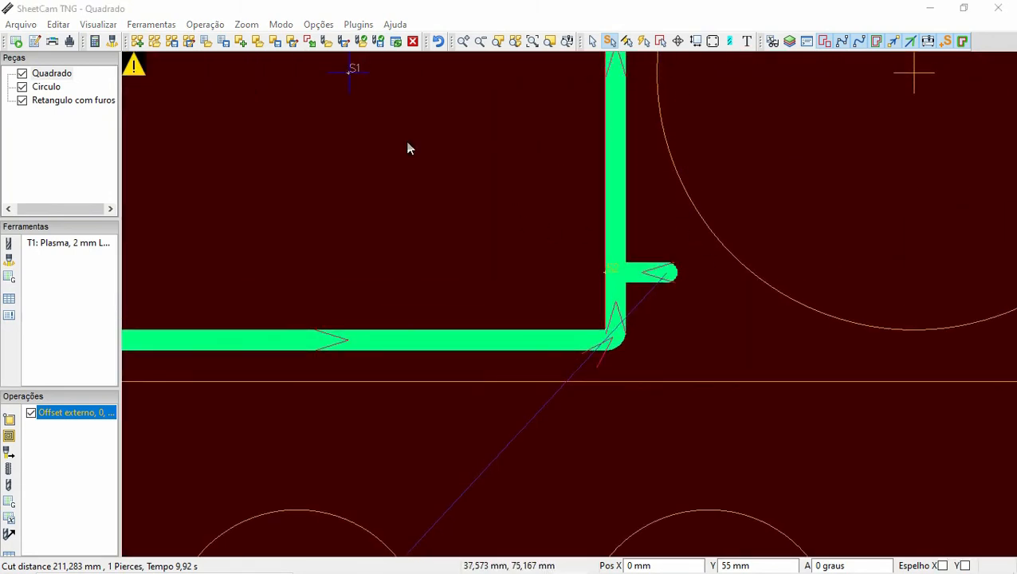
scroll(618, 216, "down", 2)
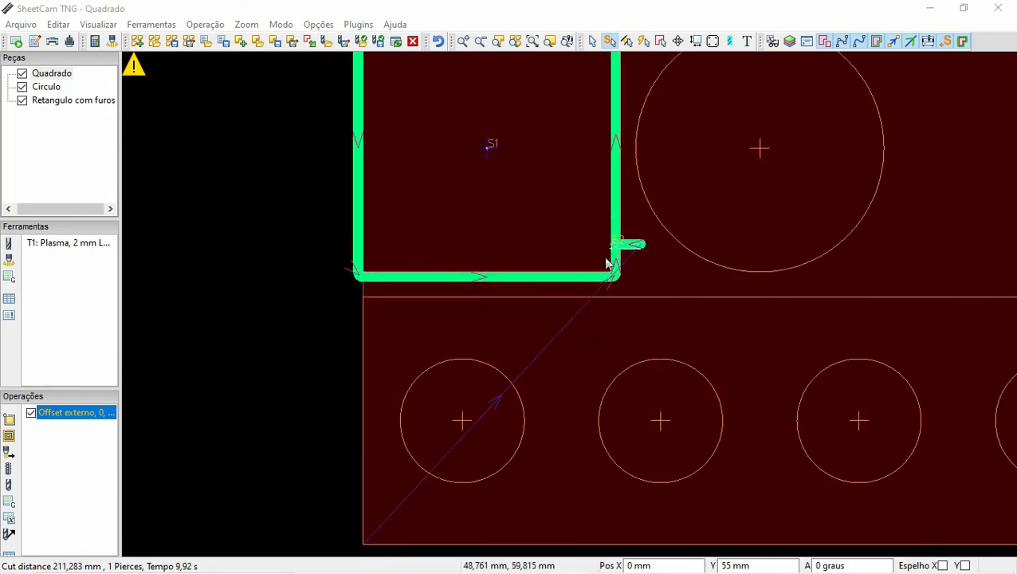
scroll(689, 60, "down", 3)
scroll(673, 76, "up", 3)
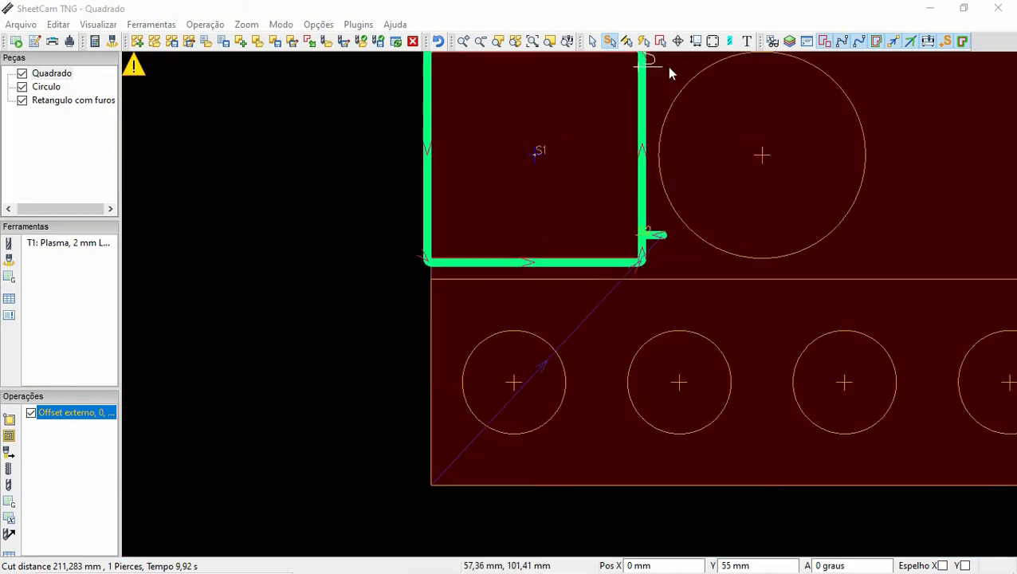
Step: Resequence the square's cuts so the lead-in start point is number 1, accepting that automatic path optimization is disabled
right_click(684, 118)
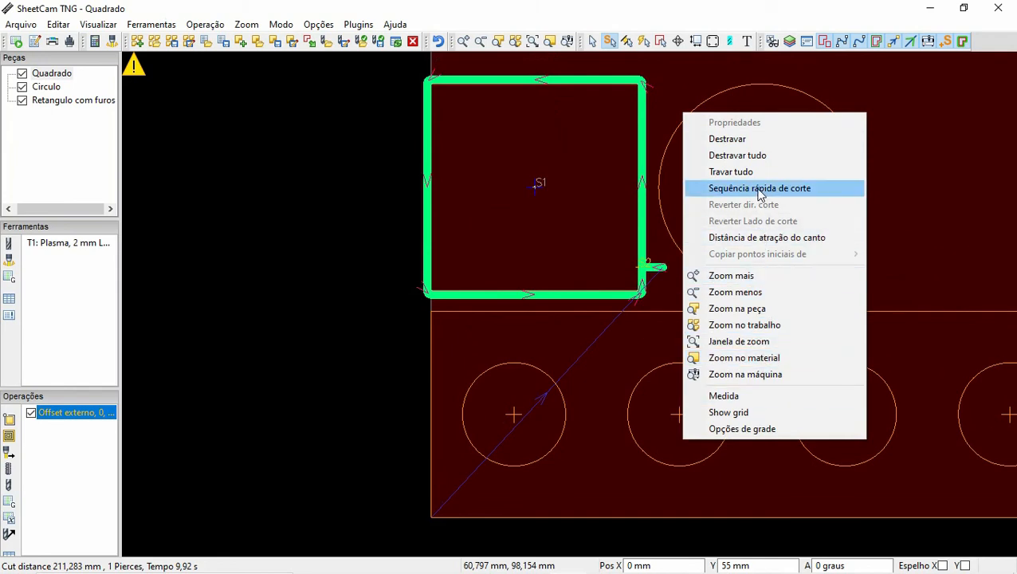
left_click(760, 190)
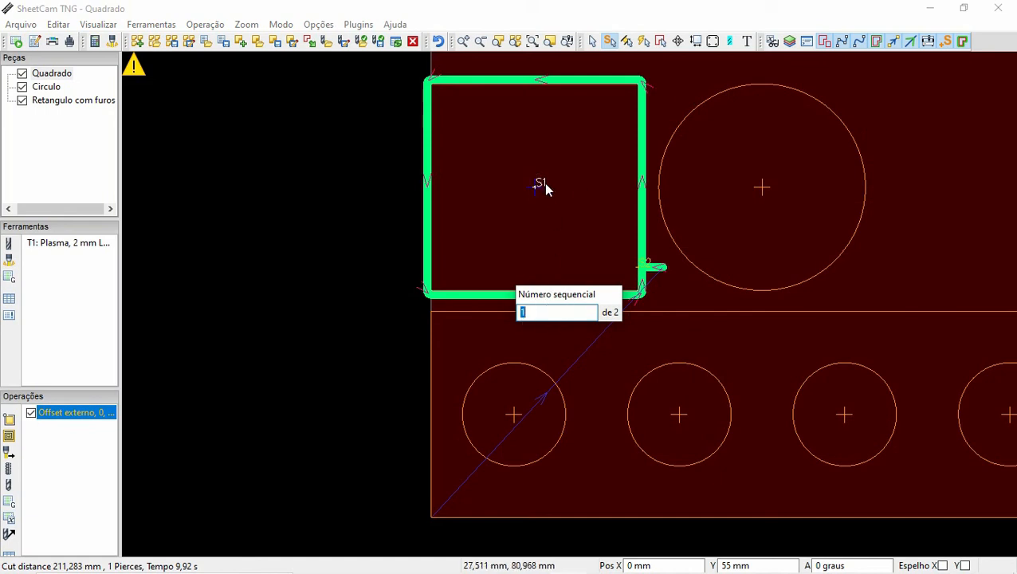
left_click(656, 273)
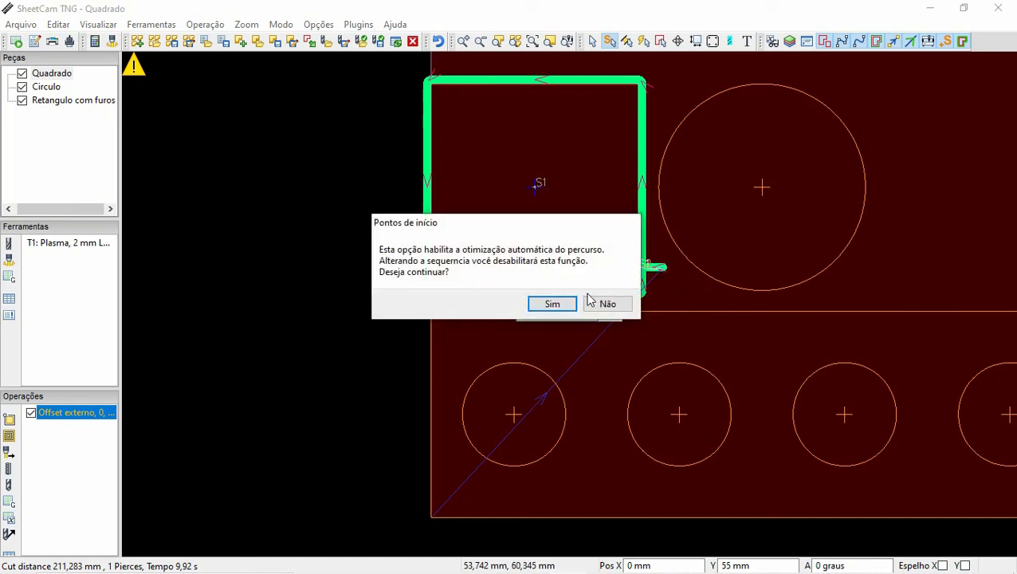
left_click(590, 301)
scroll(662, 286, "up", 4)
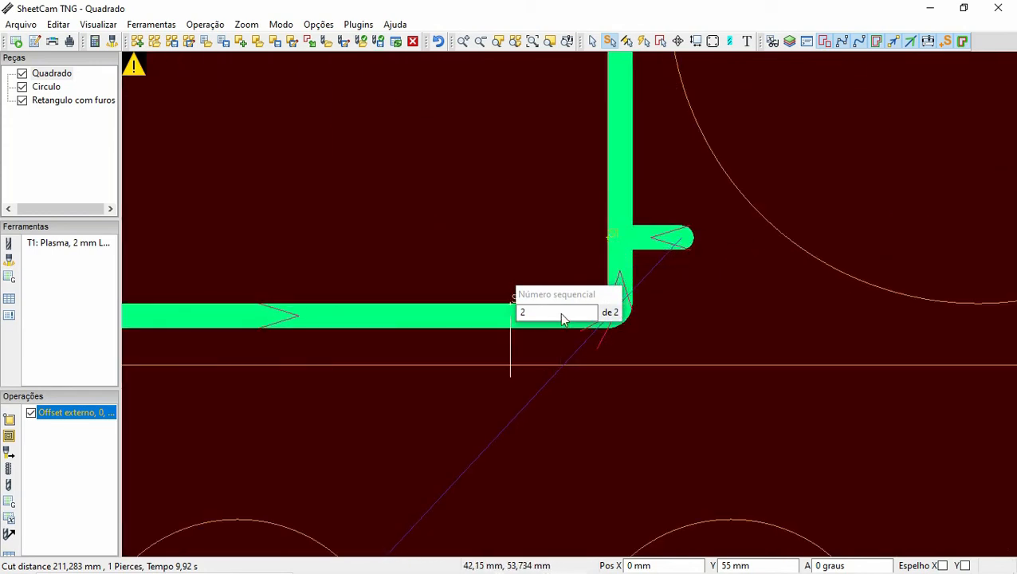
scroll(771, 264, "down", 3)
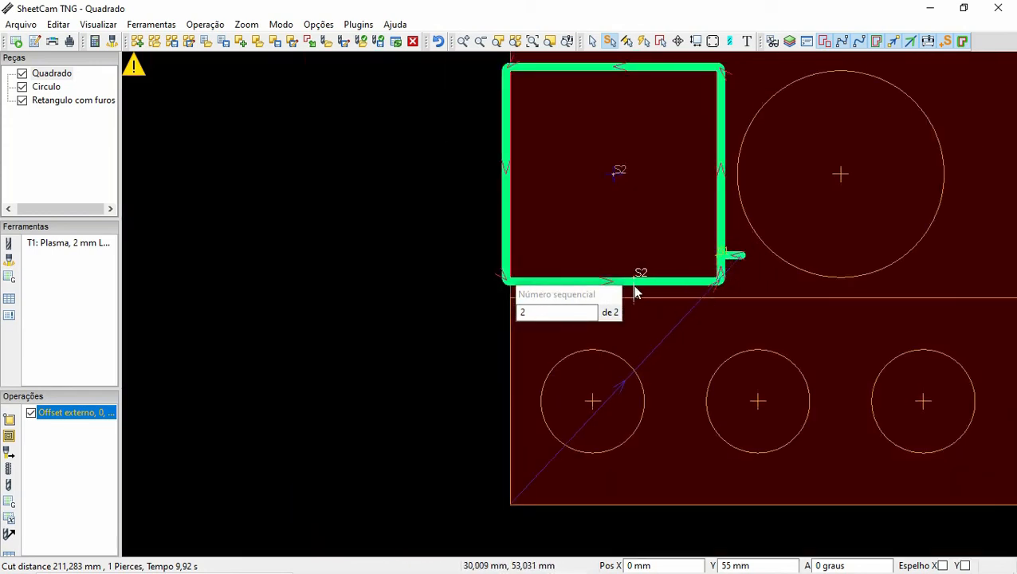
scroll(836, 282, "down", 3)
scroll(849, 249, "up", 2)
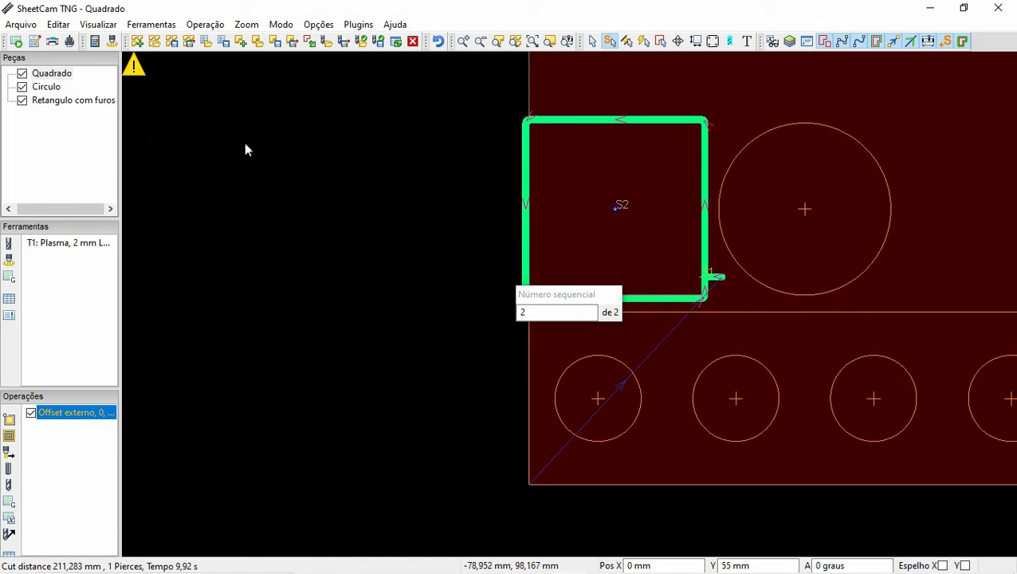
Step: Create an Offset externo cutting operation for the Circulo part with tool T1 and a 5 mm Arco lead-in
left_click(47, 88)
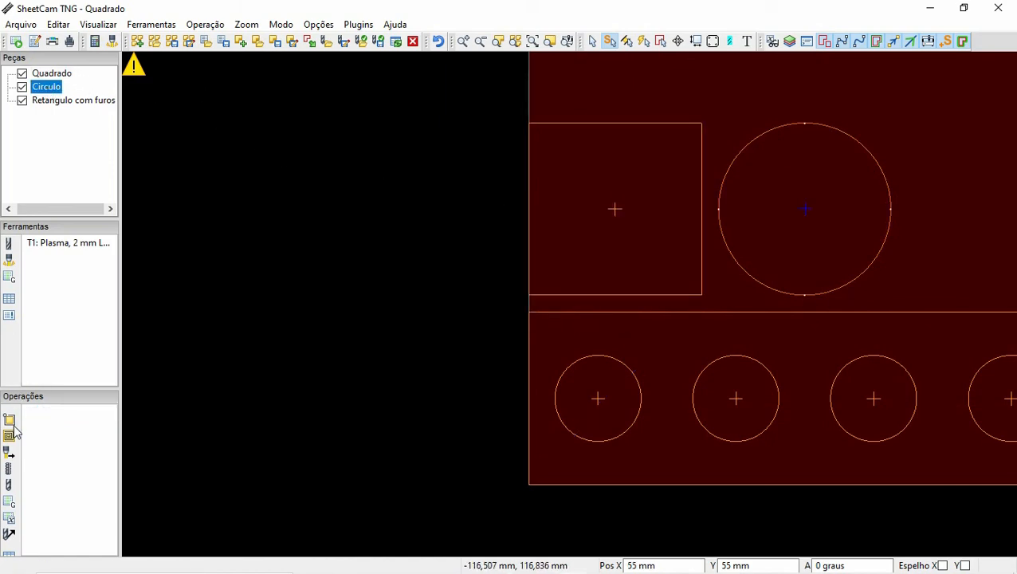
left_click(9, 454)
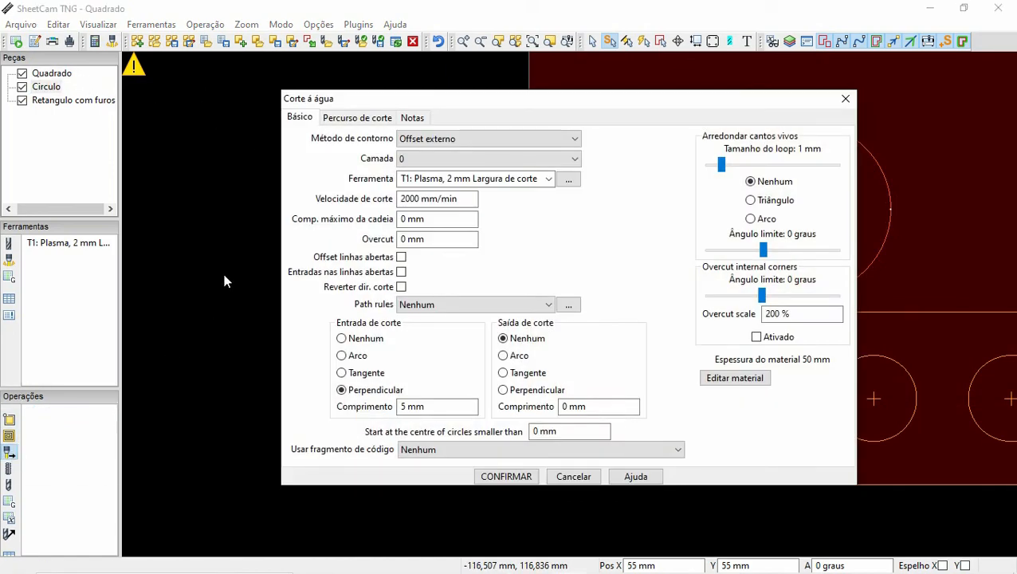
left_click(365, 363)
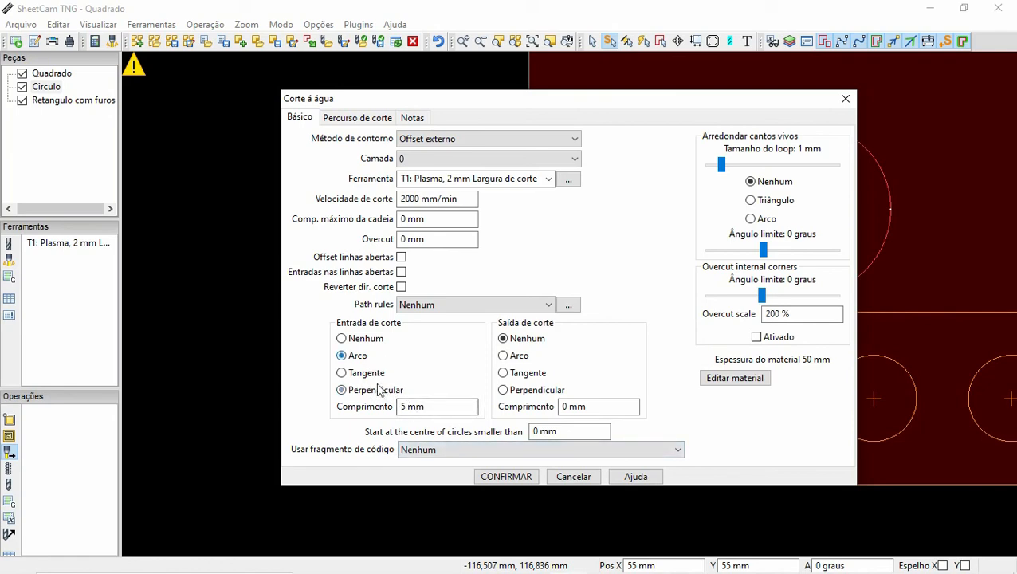
left_click(504, 477)
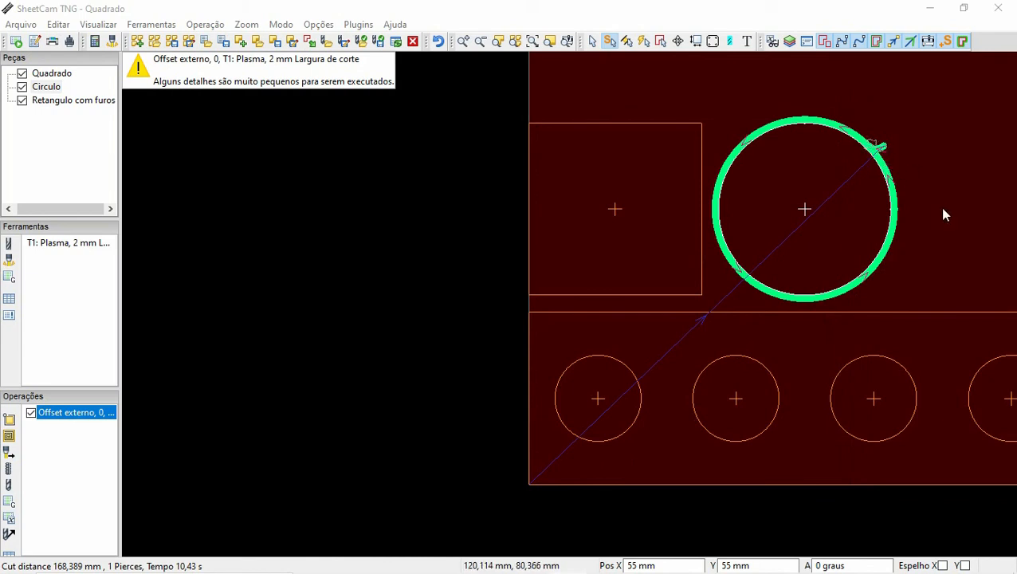
scroll(946, 211, "up", 1)
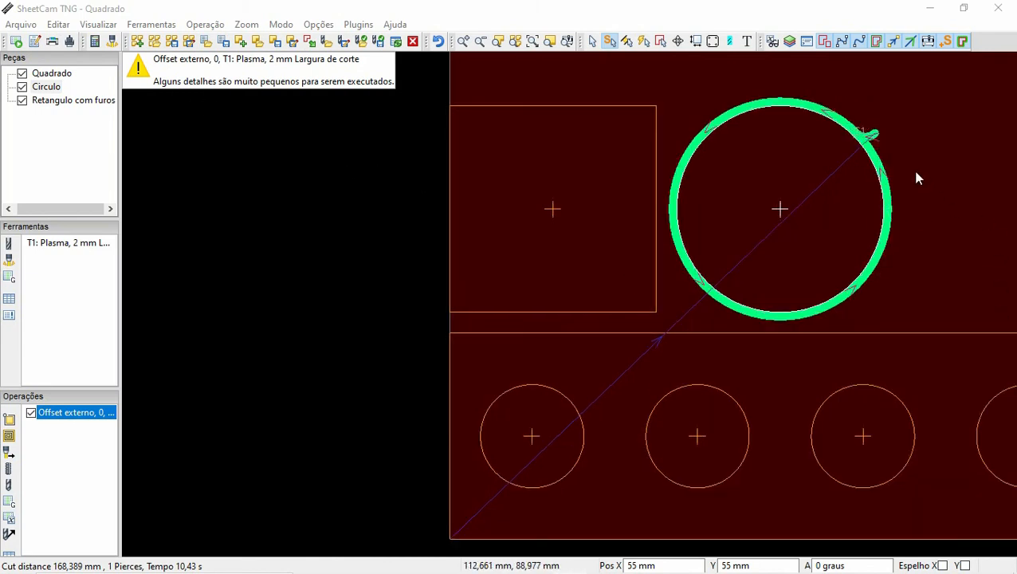
scroll(873, 143, "up", 3)
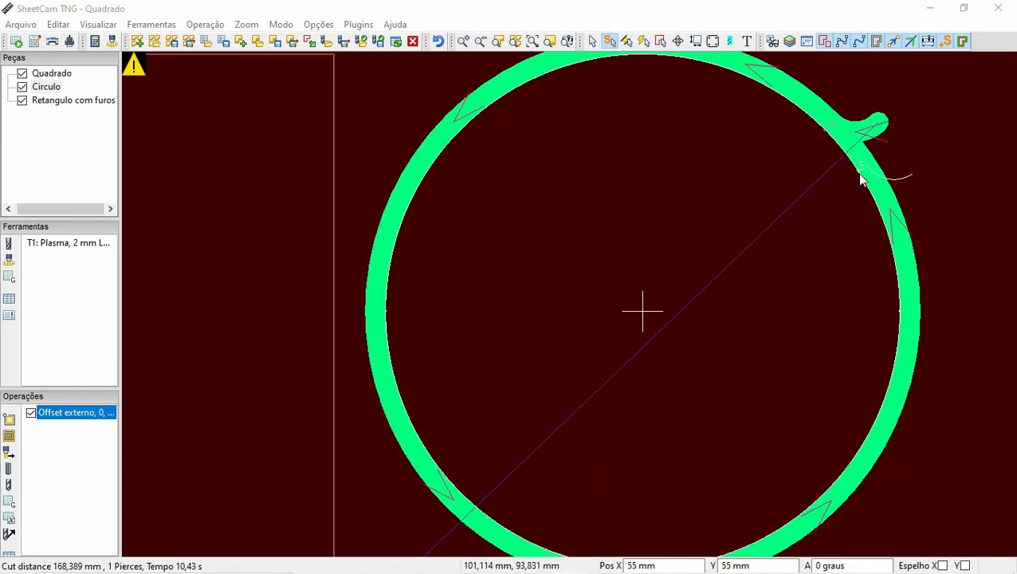
scroll(861, 180, "down", 3)
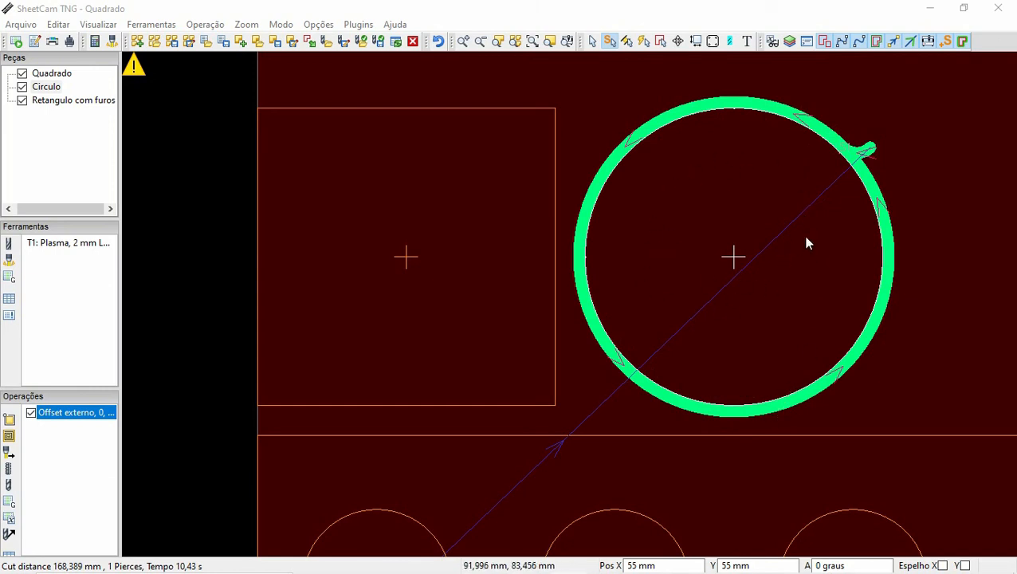
scroll(759, 305, "down", 3)
scroll(810, 271, "up", 2)
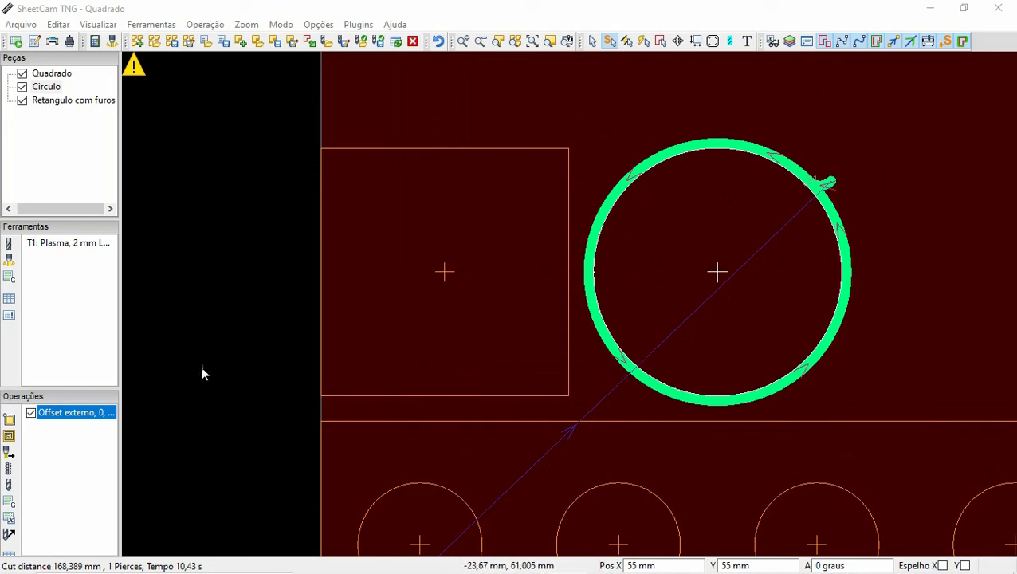
Step: Try Offset interno as the contour method of the circle's cutting operation
double_click(66, 413)
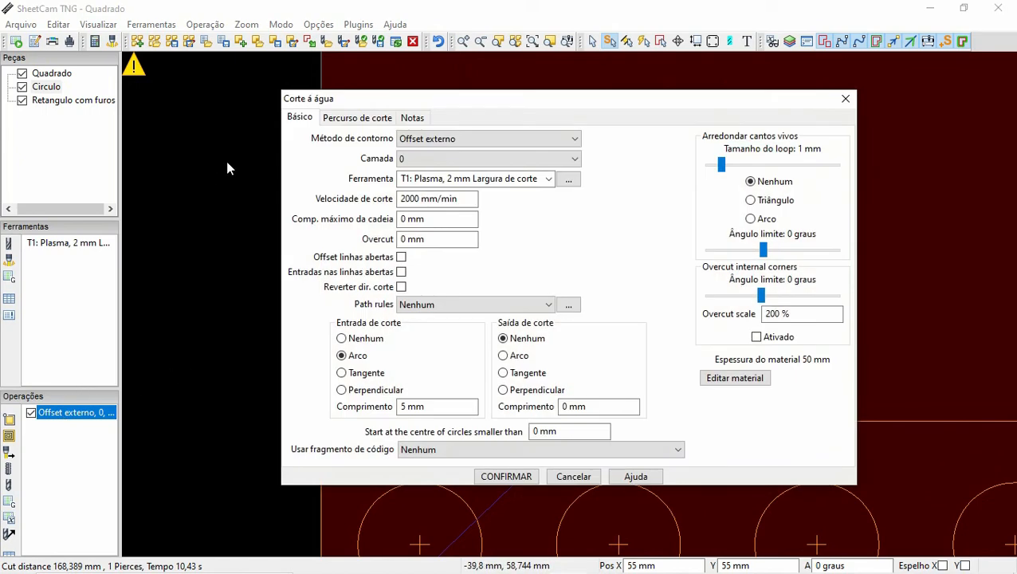
left_click(437, 139)
left_click(441, 153)
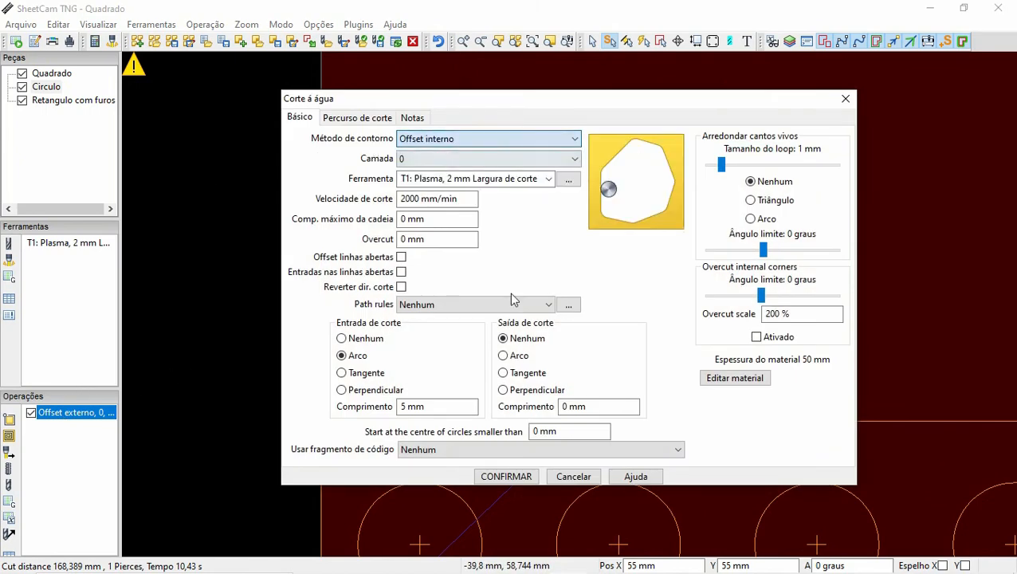
left_click(528, 476)
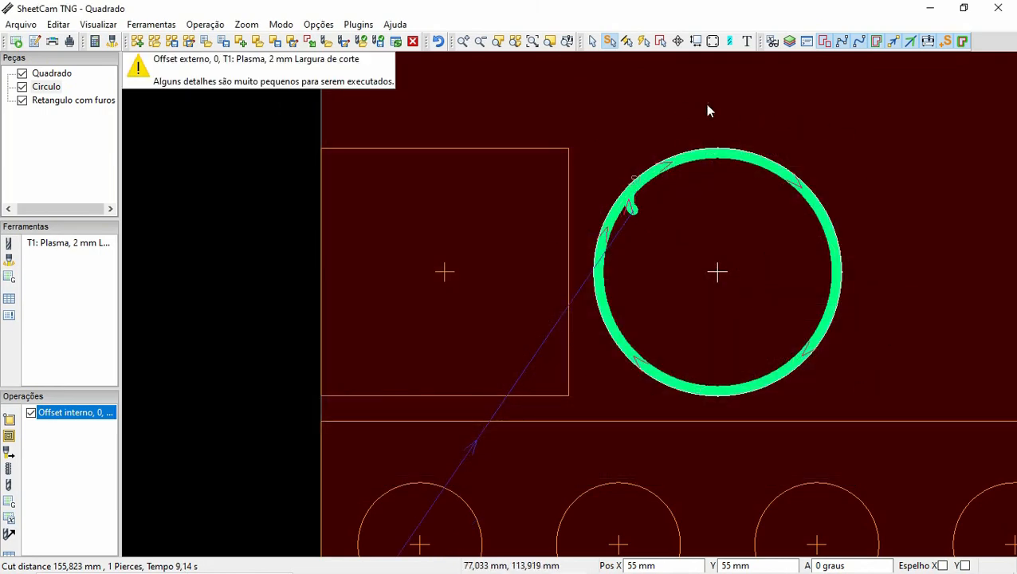
scroll(811, 259, "up", 1)
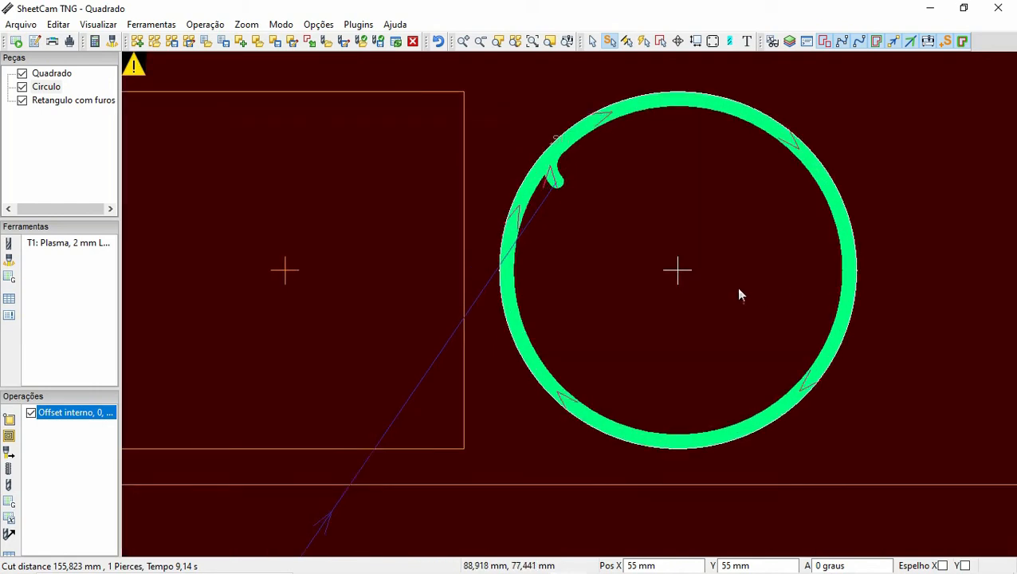
Step: Restore the circle's contour method to Offset externo and check its cutting path on the sheet
double_click(75, 413)
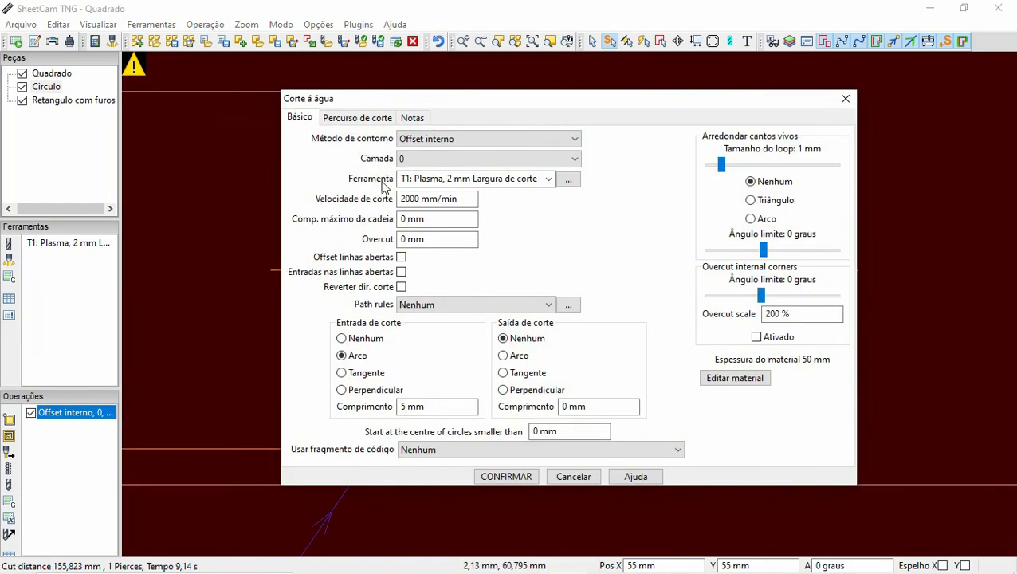
left_click(421, 148)
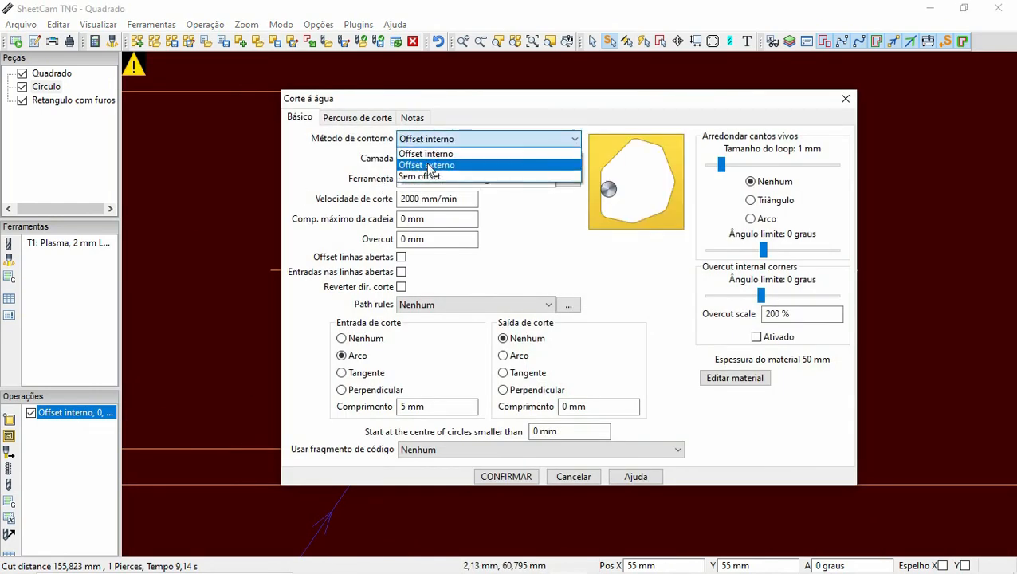
left_click(423, 165)
left_click(505, 476)
scroll(871, 328, "up", 2)
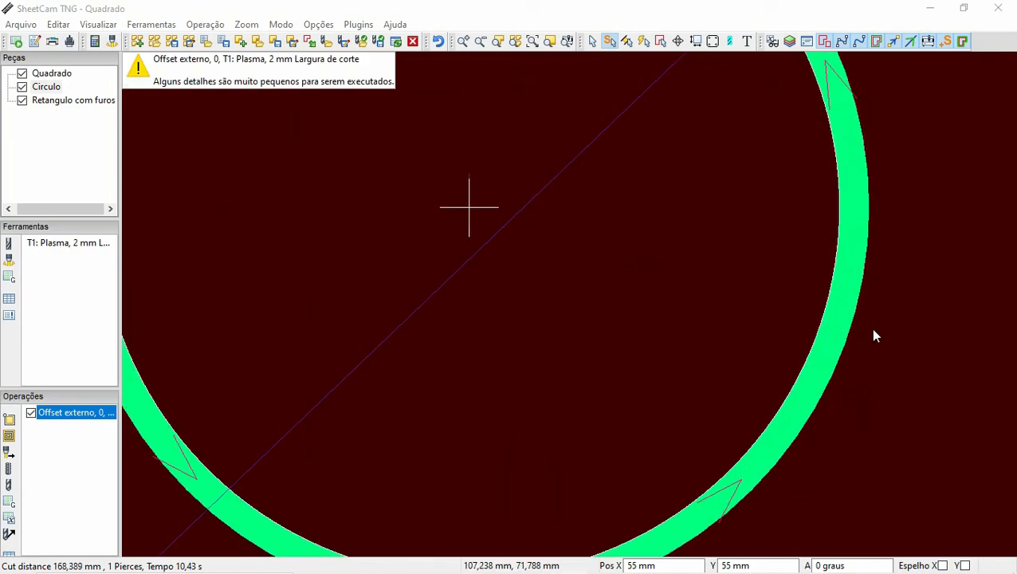
scroll(878, 359, "down", 5)
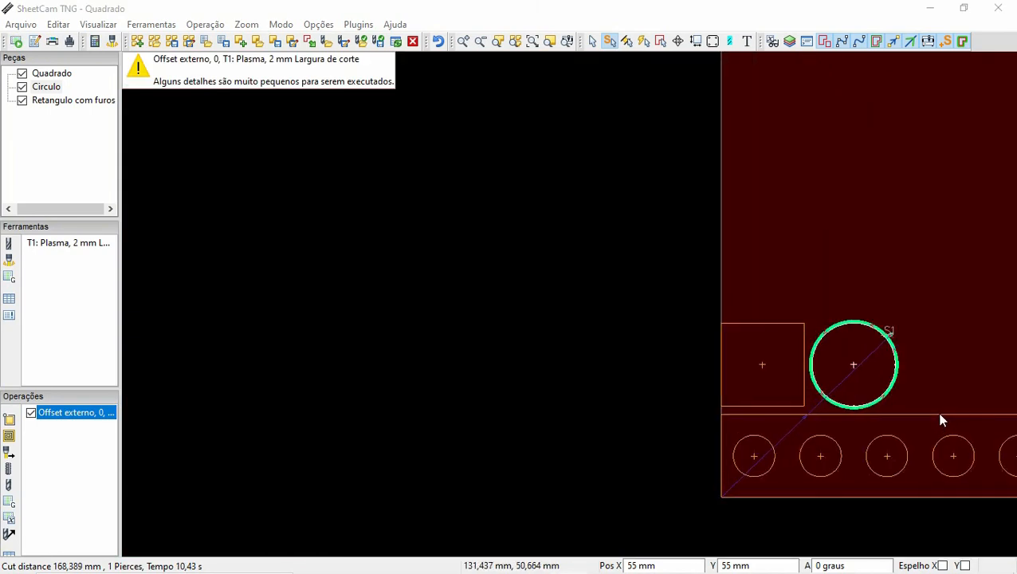
scroll(917, 383, "up", 3)
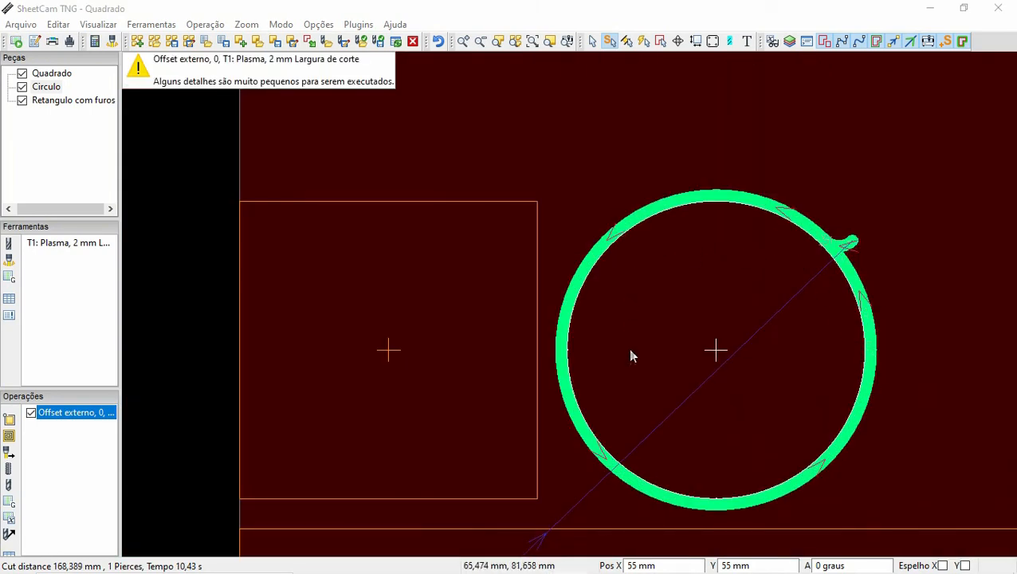
scroll(677, 385, "down", 5)
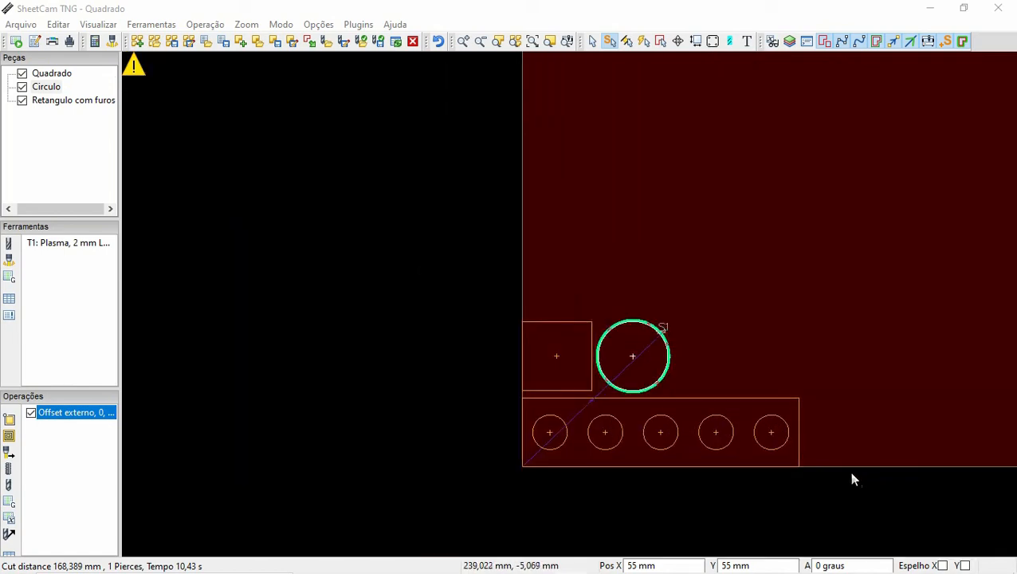